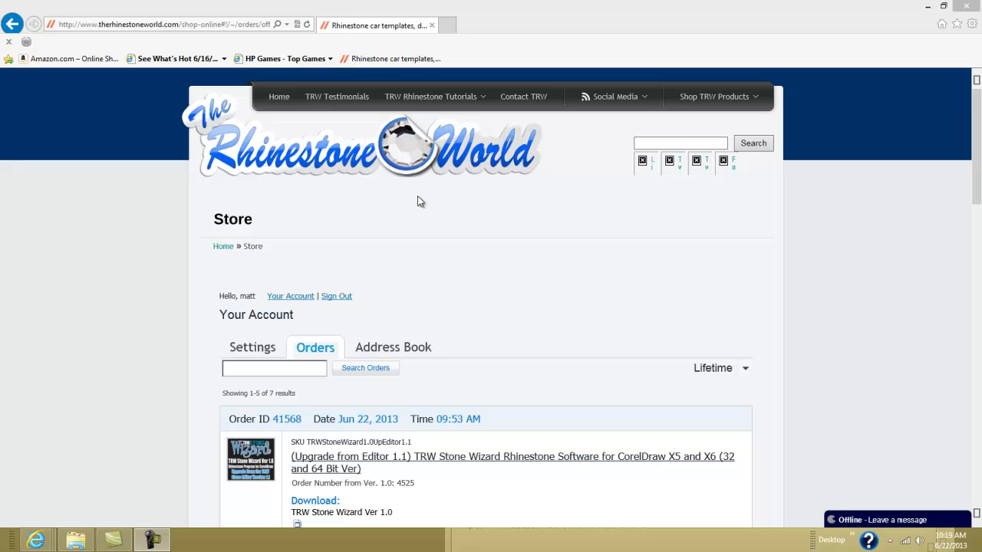
- Scroll through the account's order history to check the $0.01 Stone Wizard upgrade order
left_click(541, 308)
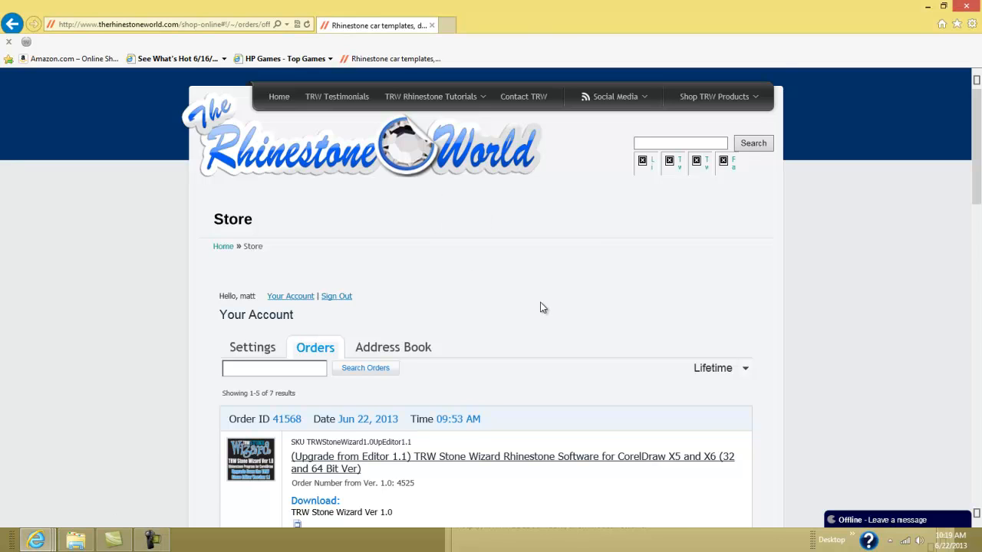
scroll(540, 308, "down", 1)
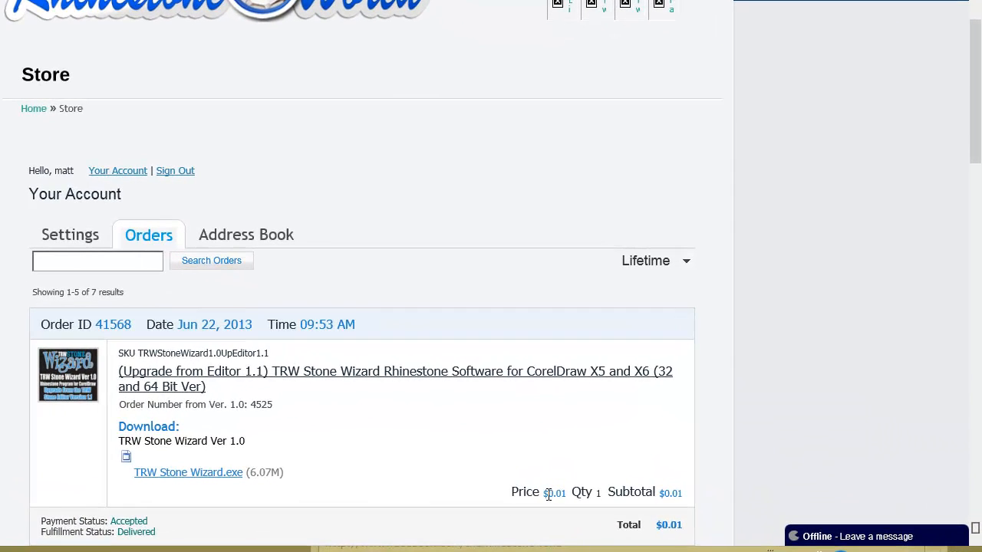
left_click_drag(547, 495, 576, 499)
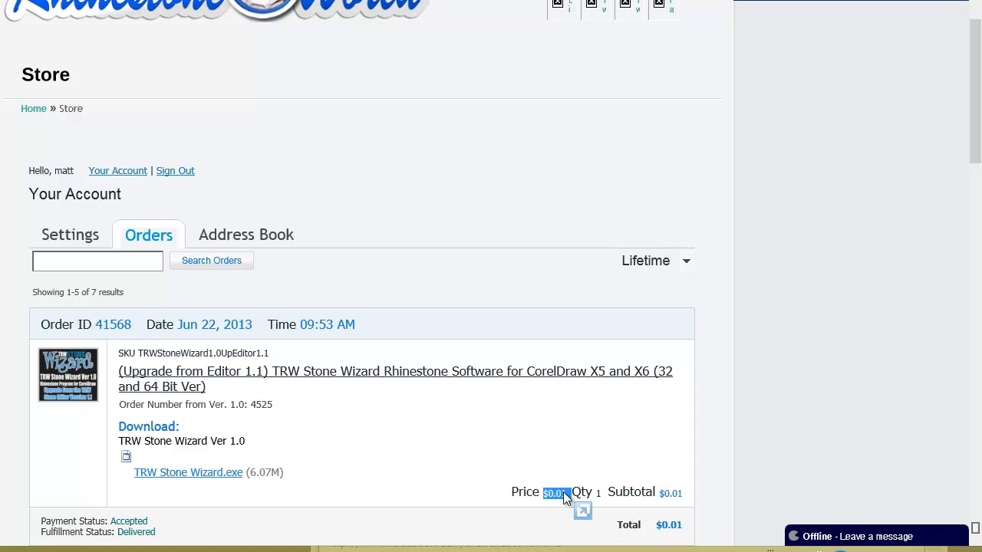
left_click(568, 493)
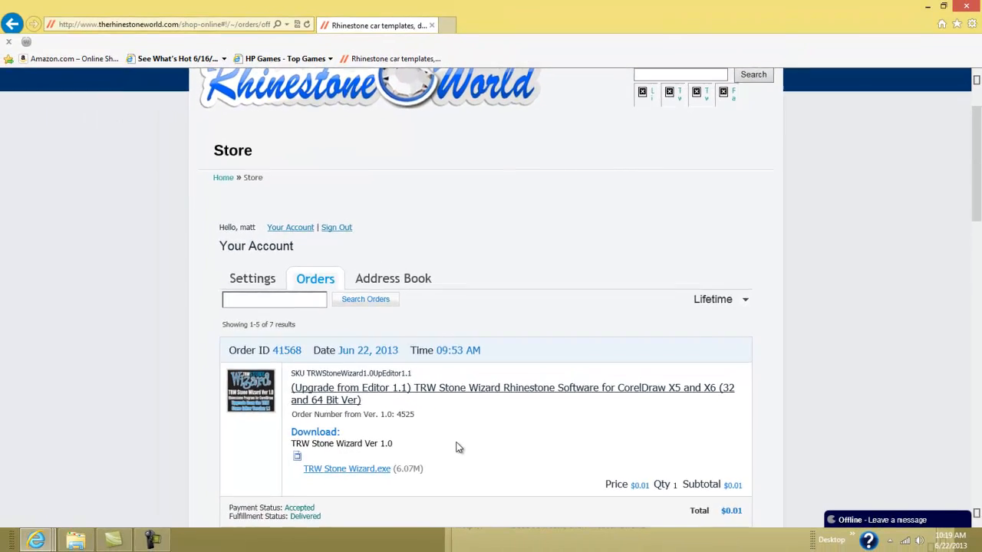
scroll(394, 449, "up", 1)
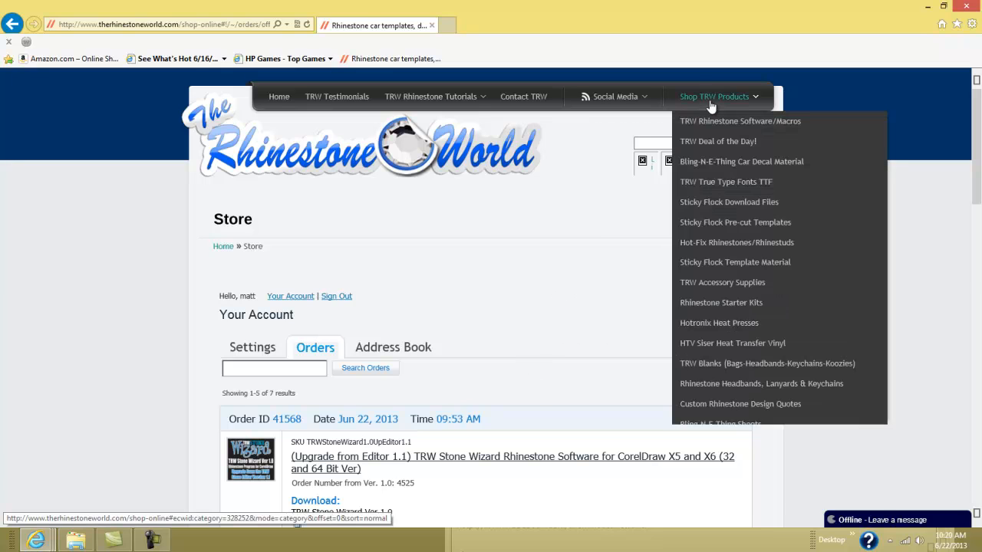
- From the TRW Rhinestone Software/Macros category, open the (Upgrade from Editor 1.0) Stone Wizard product
left_click(718, 121)
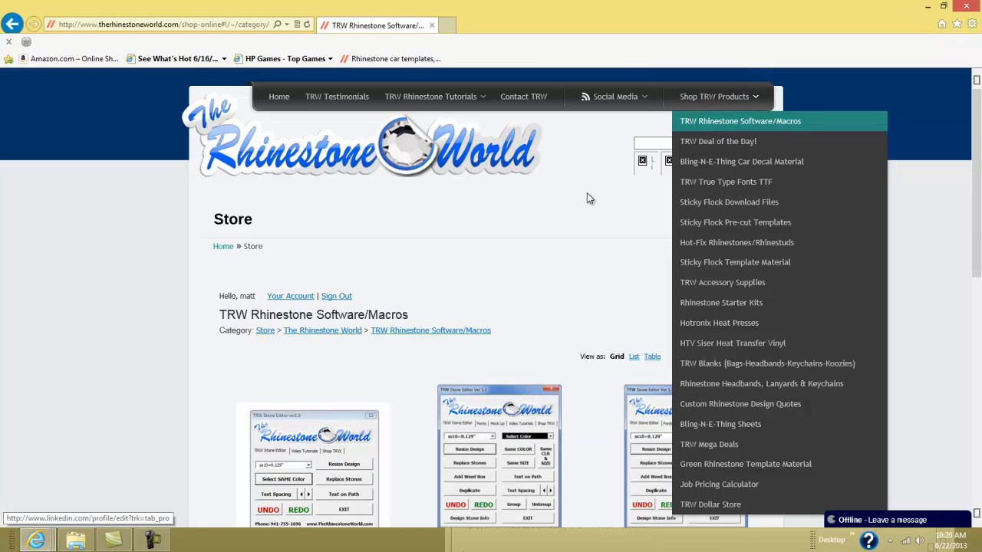
scroll(583, 284, "down", 6)
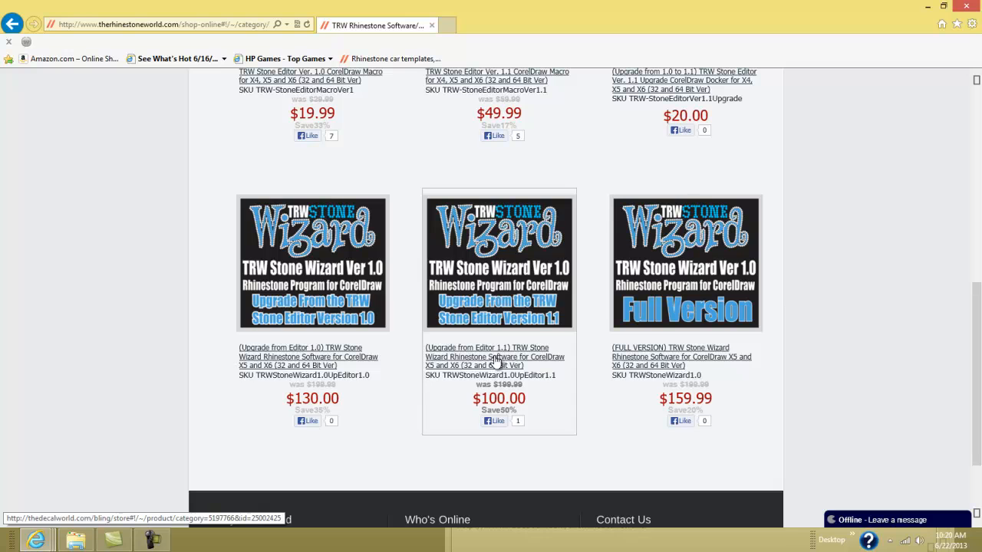
left_click(319, 364)
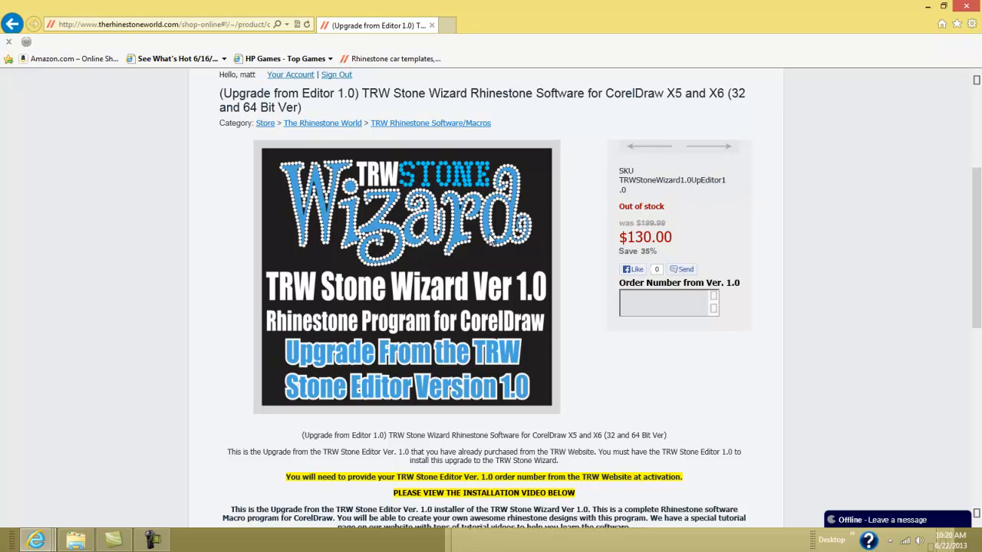
scroll(493, 240, "up", 1)
- Go back to the Software/Macros listing and scroll through the Stone Editor and Stone Wizard products
left_click(12, 23)
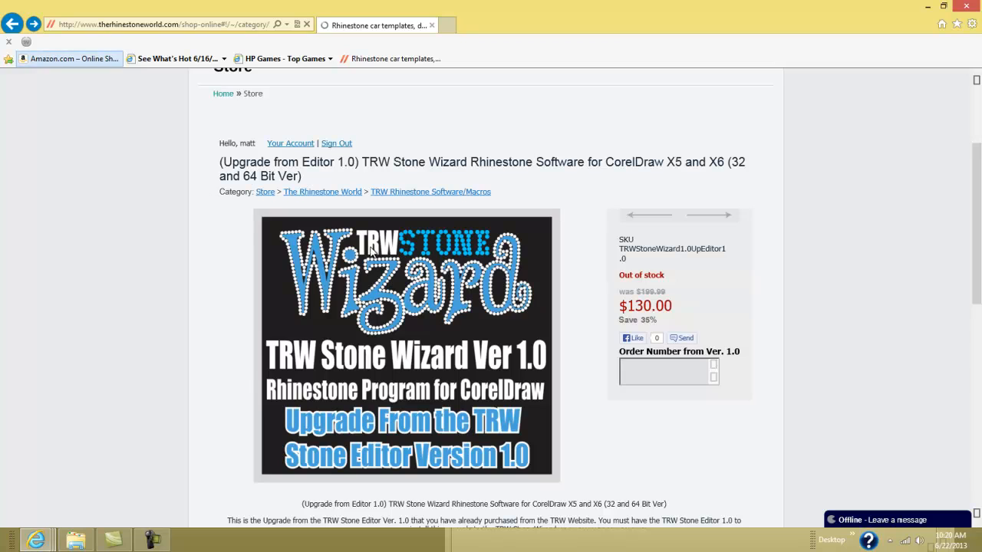
scroll(473, 423, "down", 6)
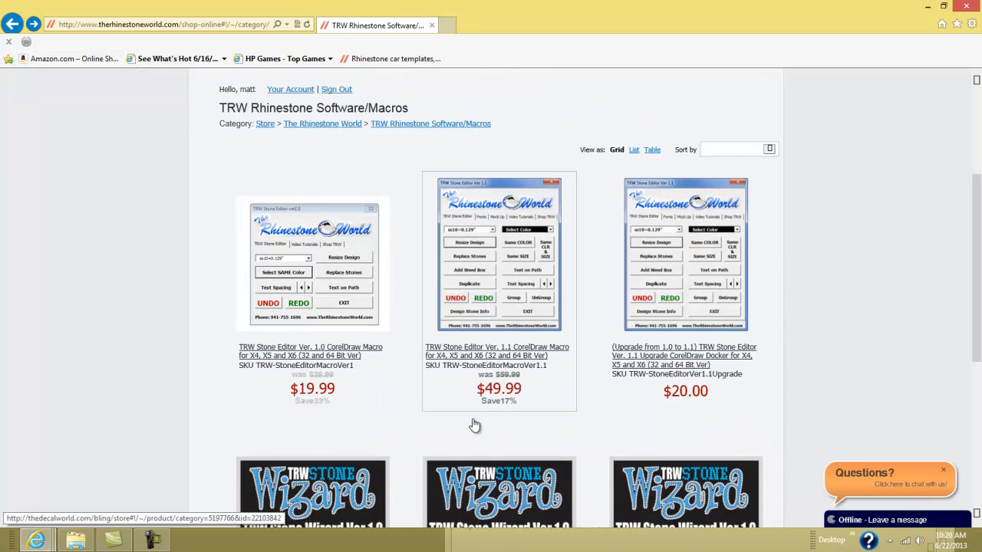
scroll(475, 424, "down", 1)
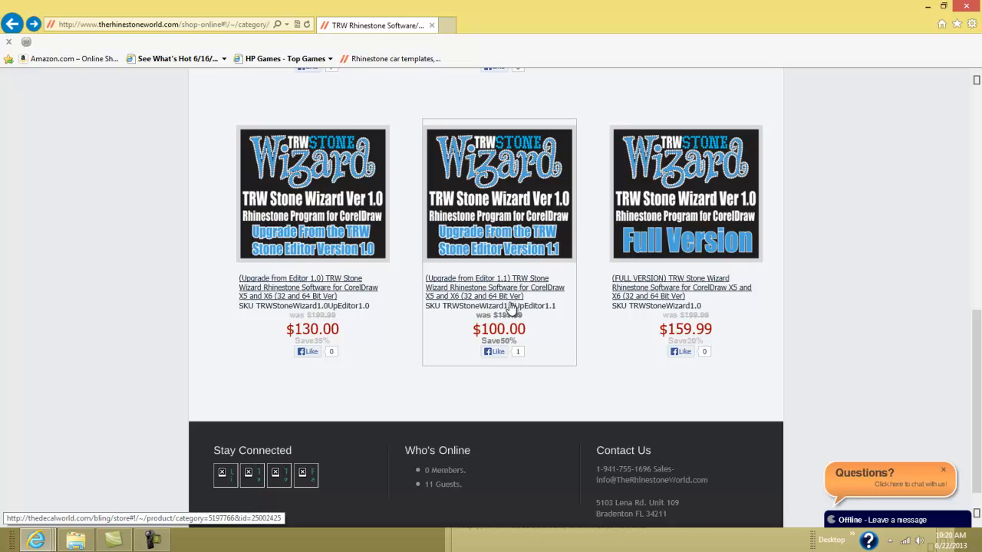
scroll(520, 301, "up", 2)
scroll(520, 301, "up", 1)
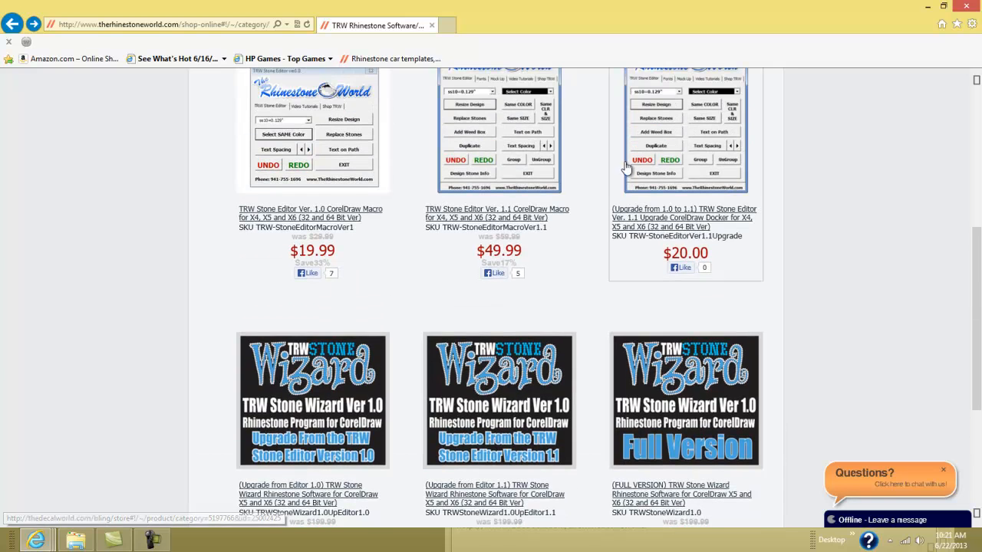
scroll(531, 234, "down", 3)
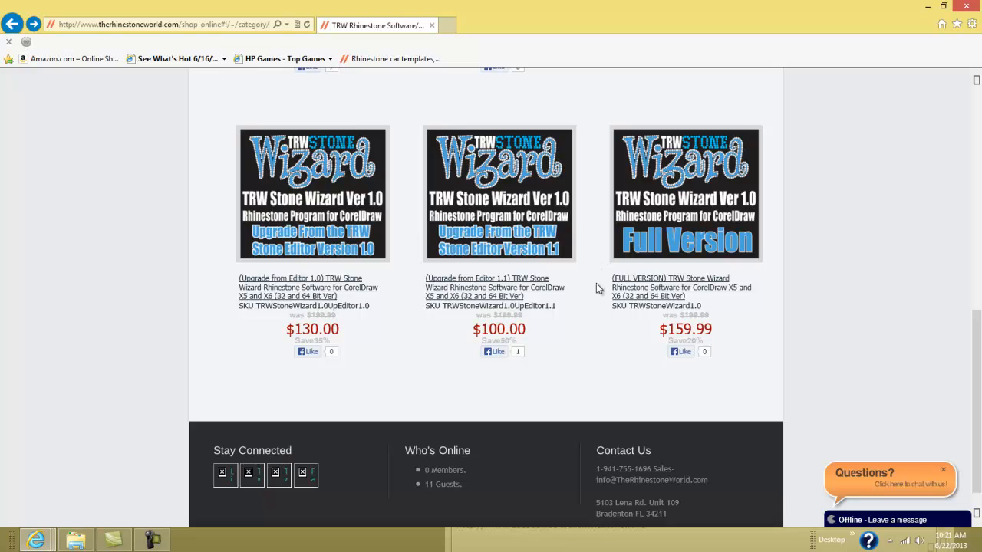
scroll(597, 288, "up", 1)
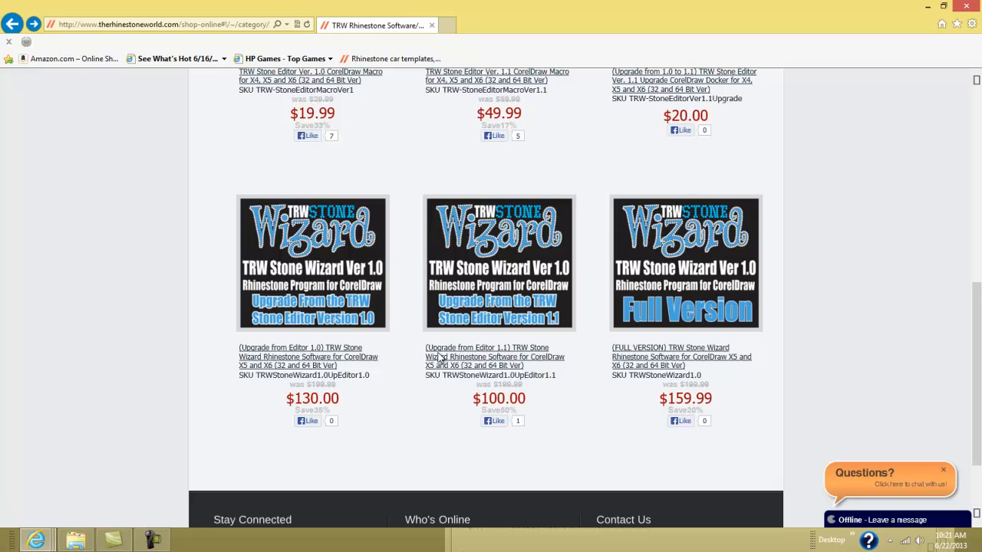
scroll(563, 366, "up", 1)
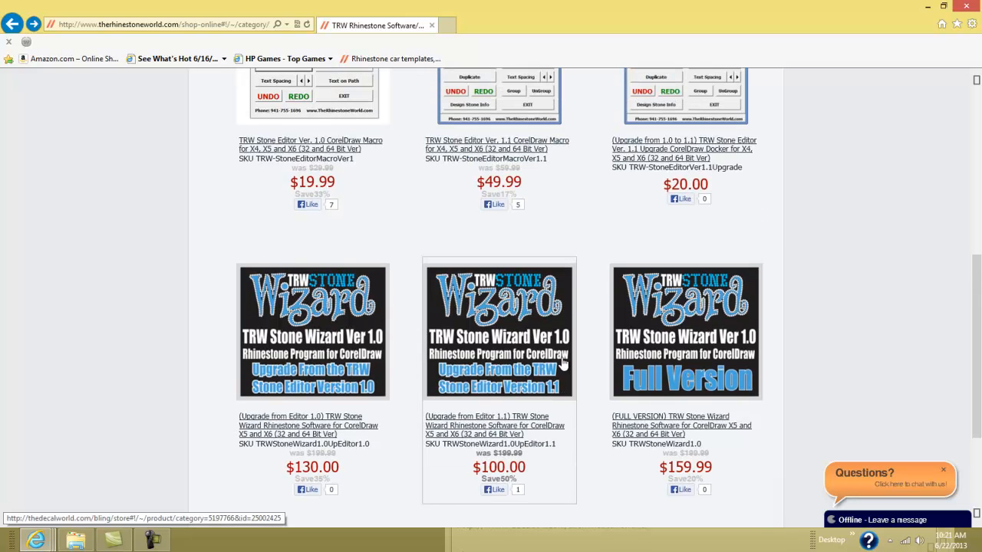
scroll(562, 365, "up", 3)
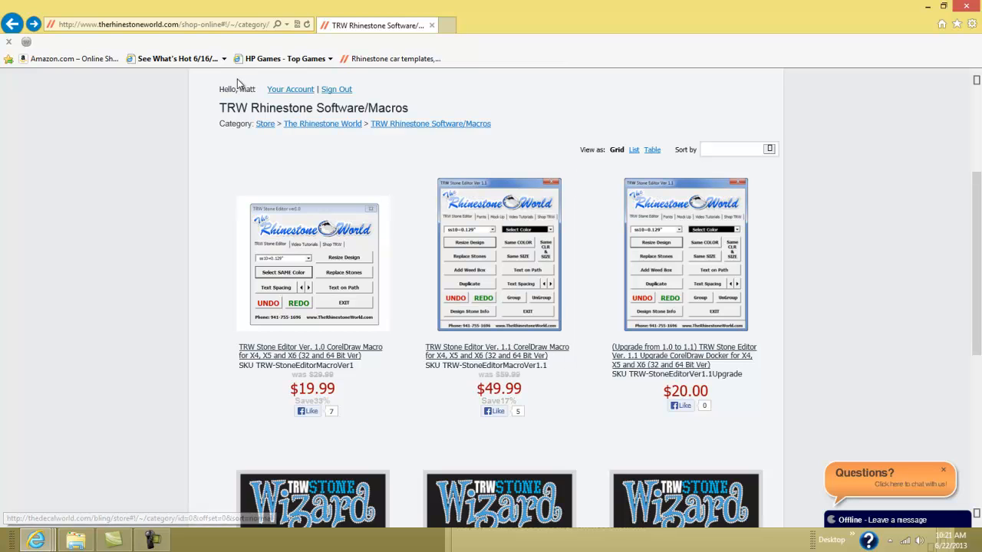
- Download TRW Stone Wizard.exe from the upgrade order in Your Account's Orders history
left_click(296, 91)
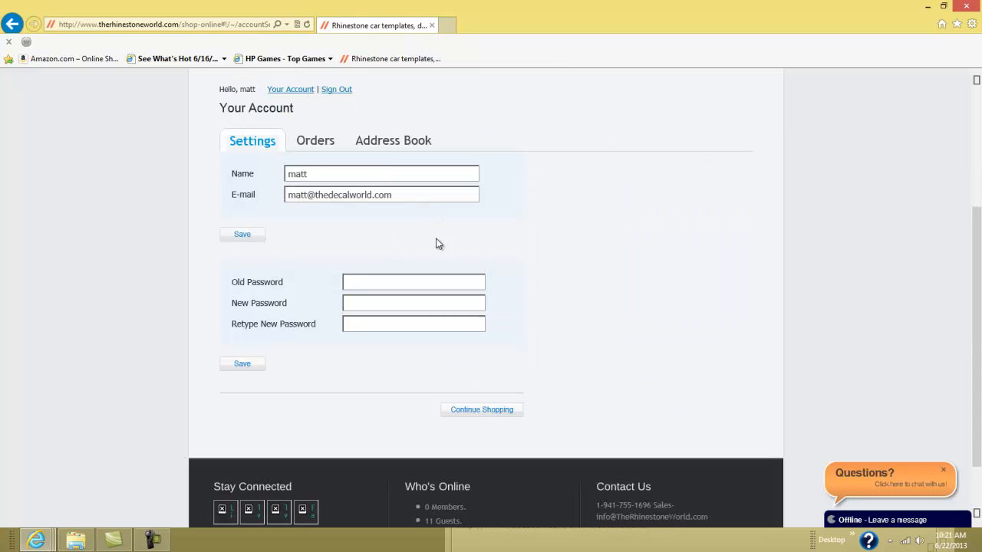
left_click(315, 142)
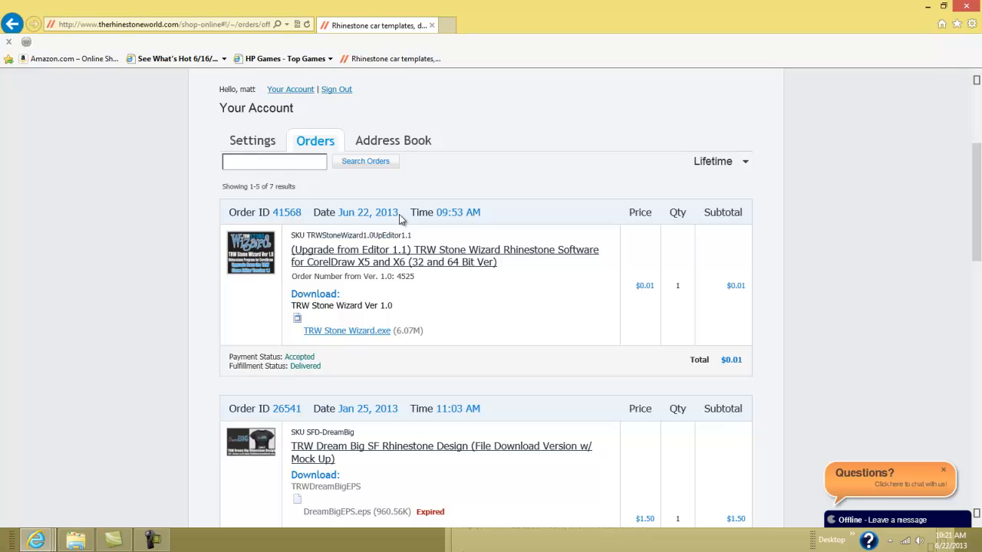
left_click(349, 336)
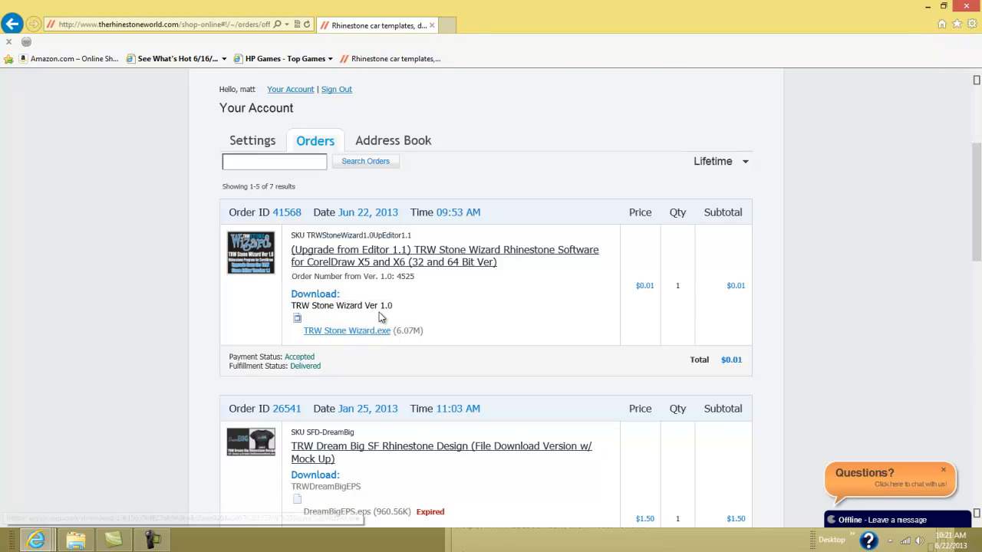
left_click(369, 339)
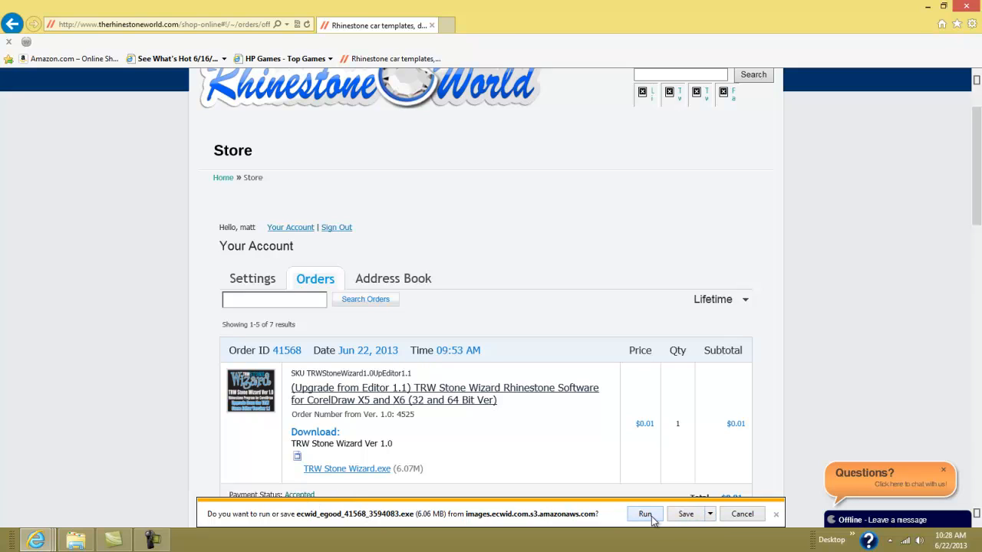
- Cancel the Save As for the download and minimize the store browser window
left_click(709, 514)
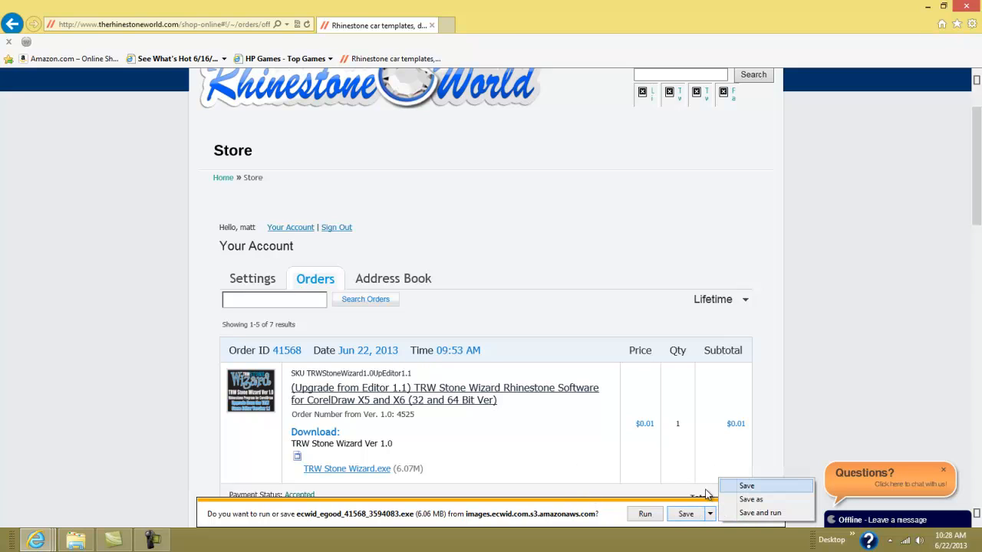
left_click(756, 499)
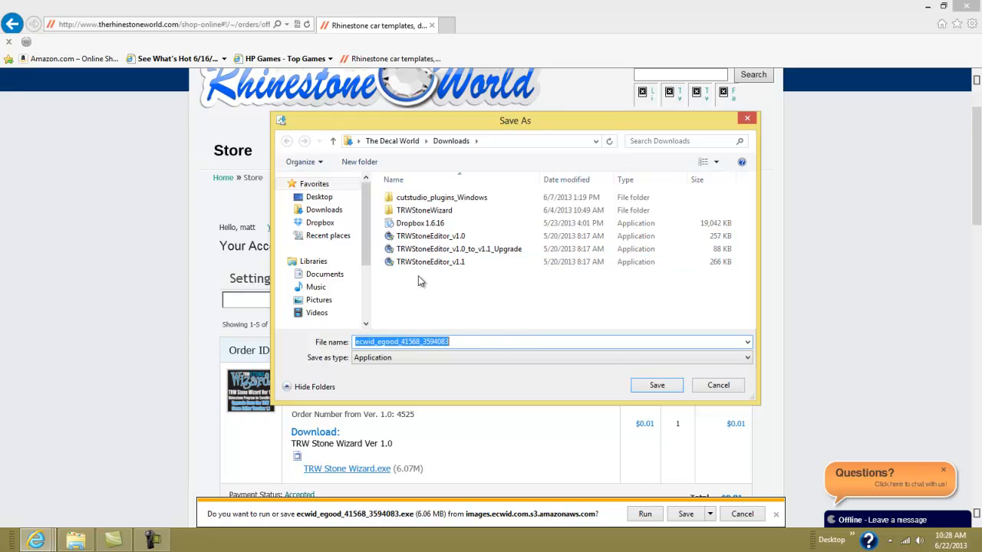
left_click(747, 118)
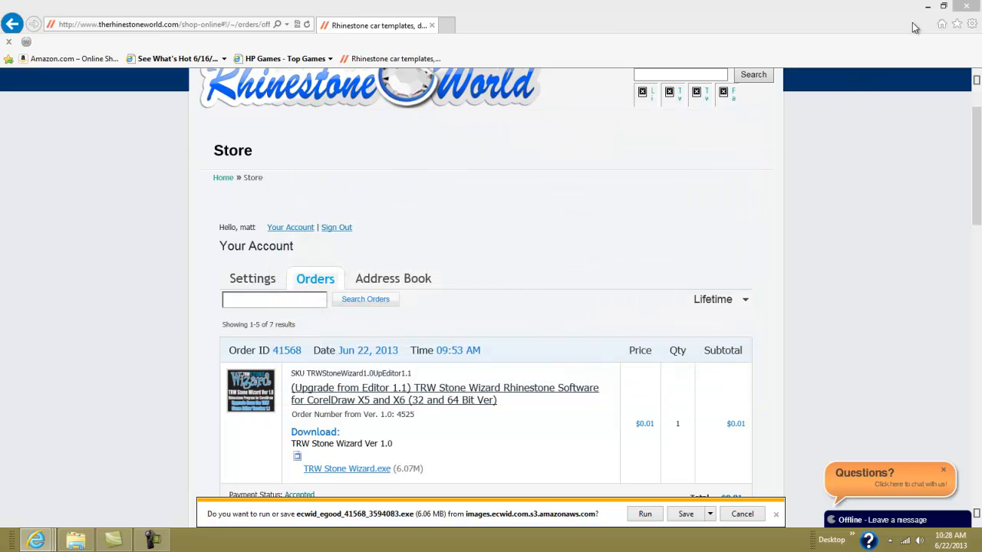
left_click(927, 6)
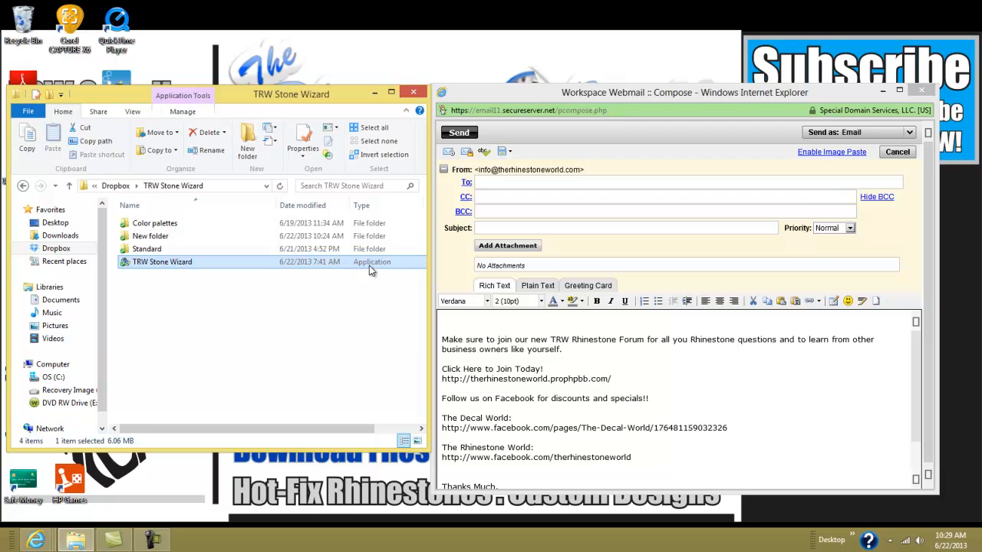
- Launch the TRW Stone Wizard installer from the folder and accept its licence agreement
double_click(239, 269)
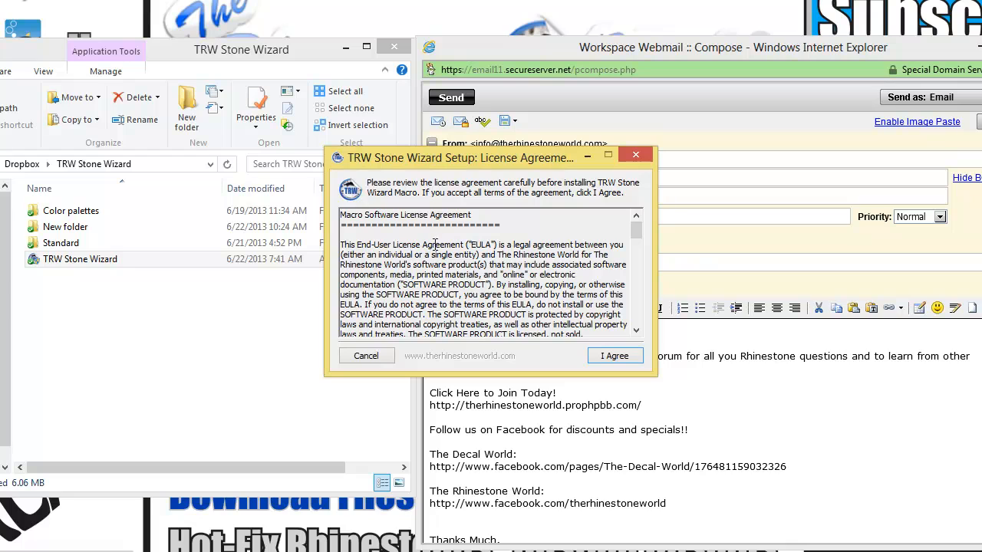
left_click_drag(636, 235, 639, 245)
scroll(638, 245, "down", 4)
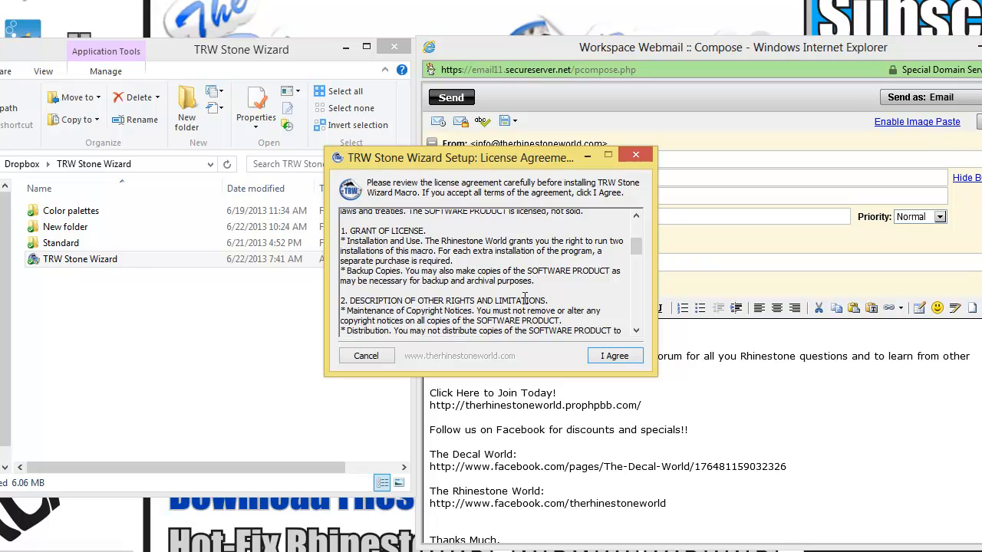
left_click(600, 356)
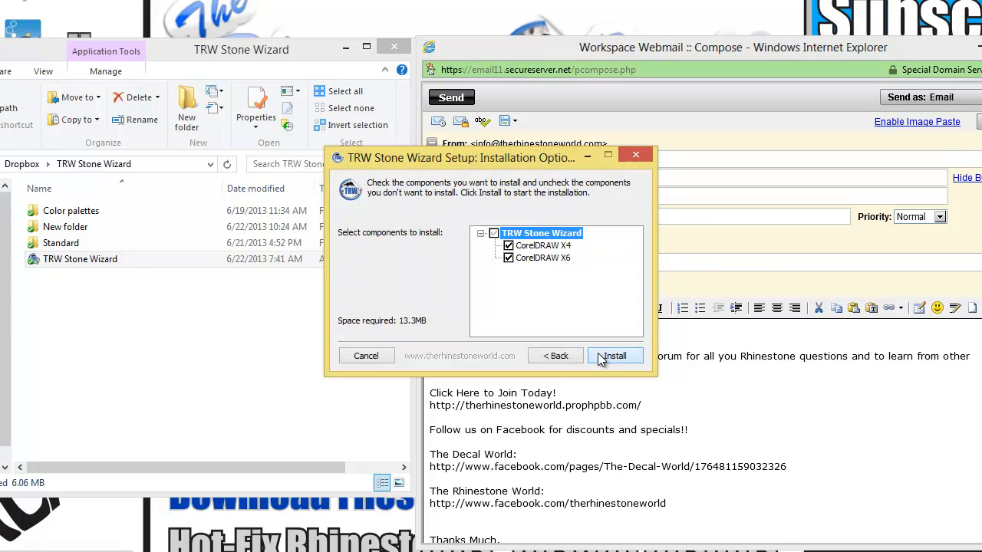
- Uncheck CorelDRAW X4 and install only the CorelDRAW X6 component
left_click(508, 245)
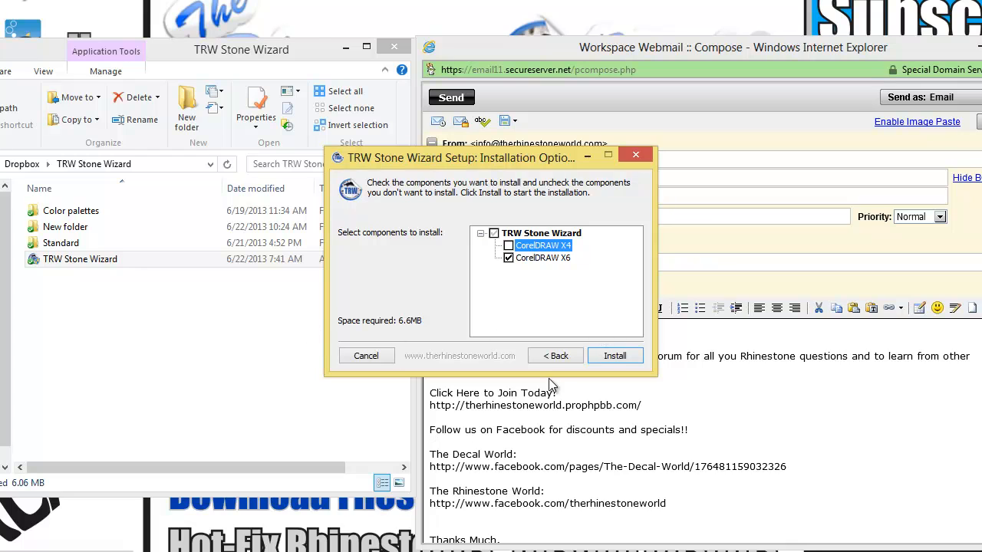
left_click(615, 355)
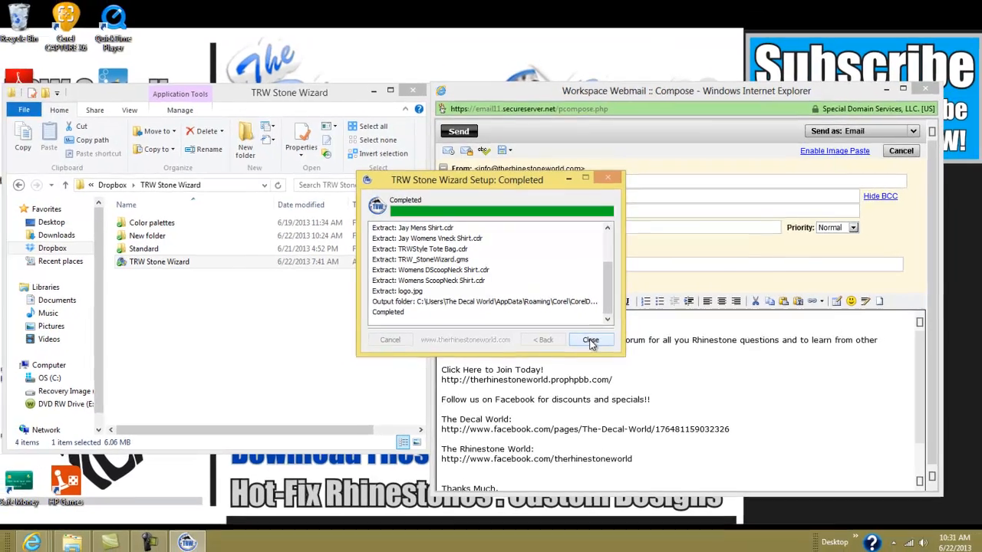
- Close the finished installer and launch CorelDRAW X6 from its desktop icon
left_click(614, 356)
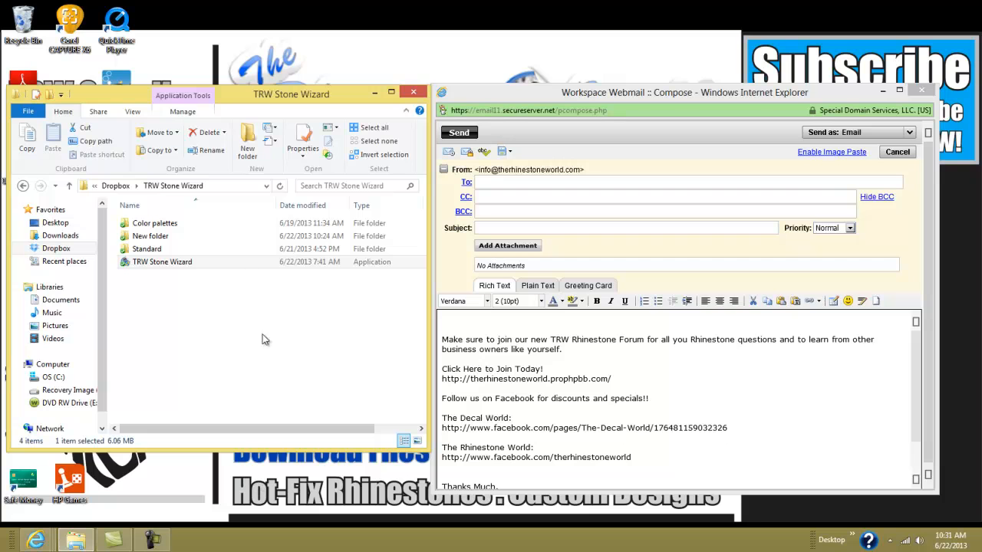
left_click_drag(129, 99, 355, 73)
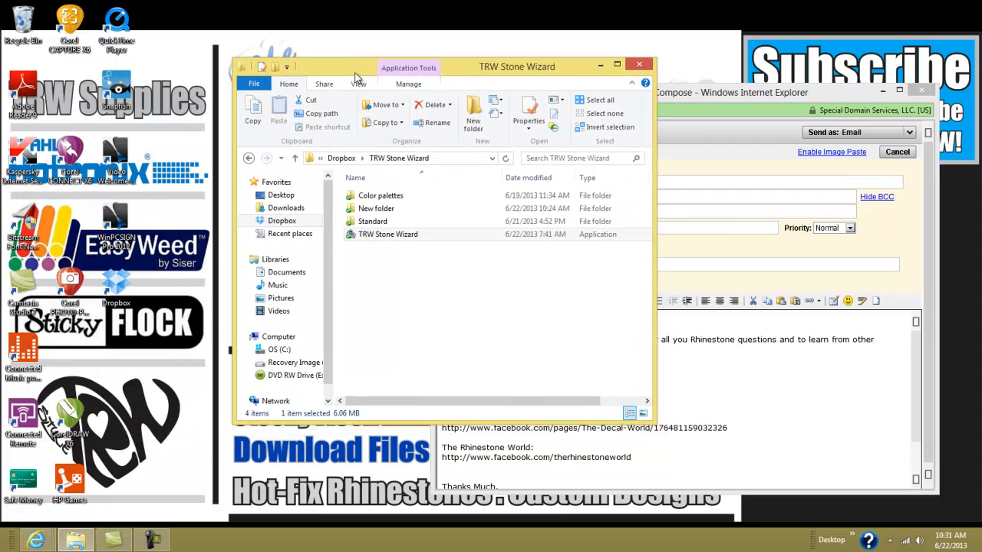
double_click(75, 415)
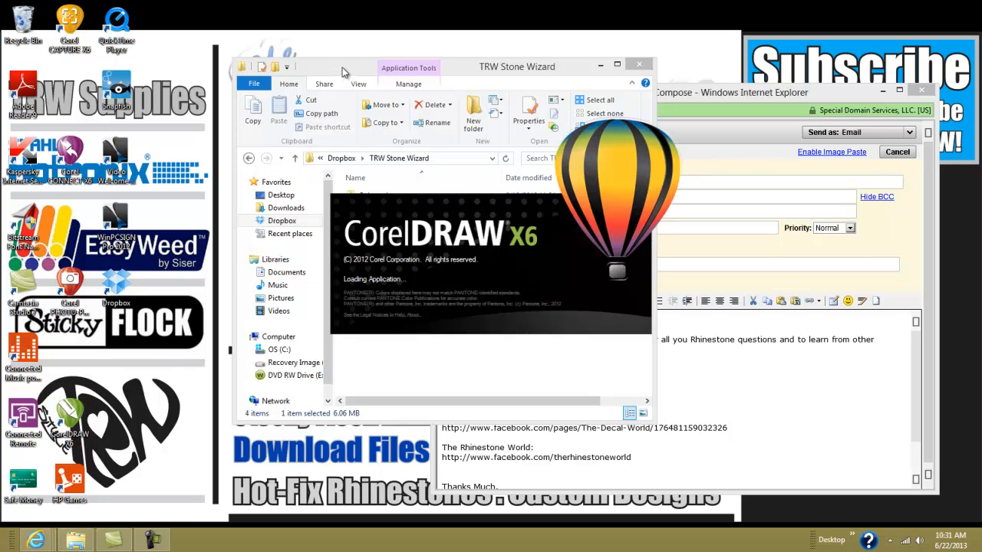
left_click_drag(343, 72, 132, 72)
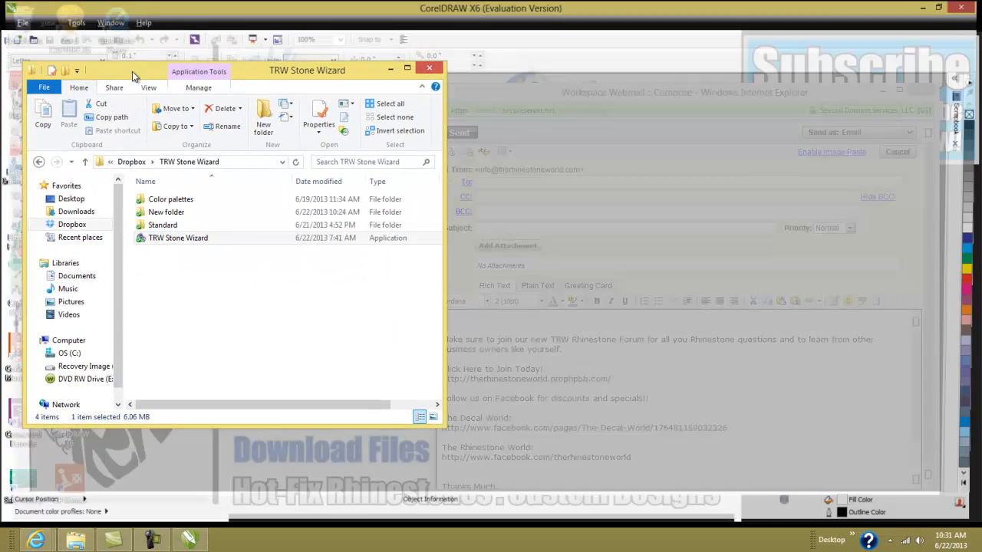
- Create a new blank document with page width 12 inches (12 × 11 in page)
left_click(494, 243)
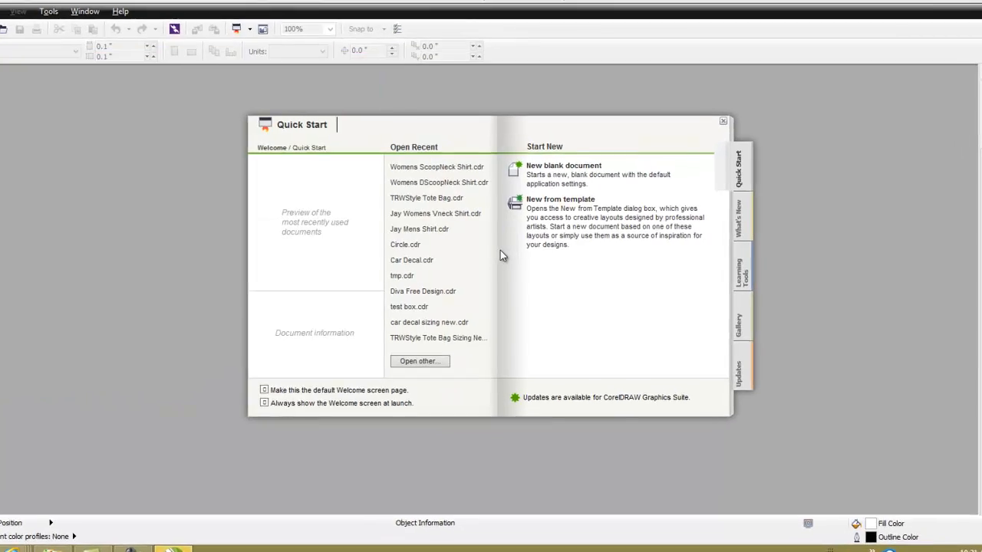
left_click(571, 170)
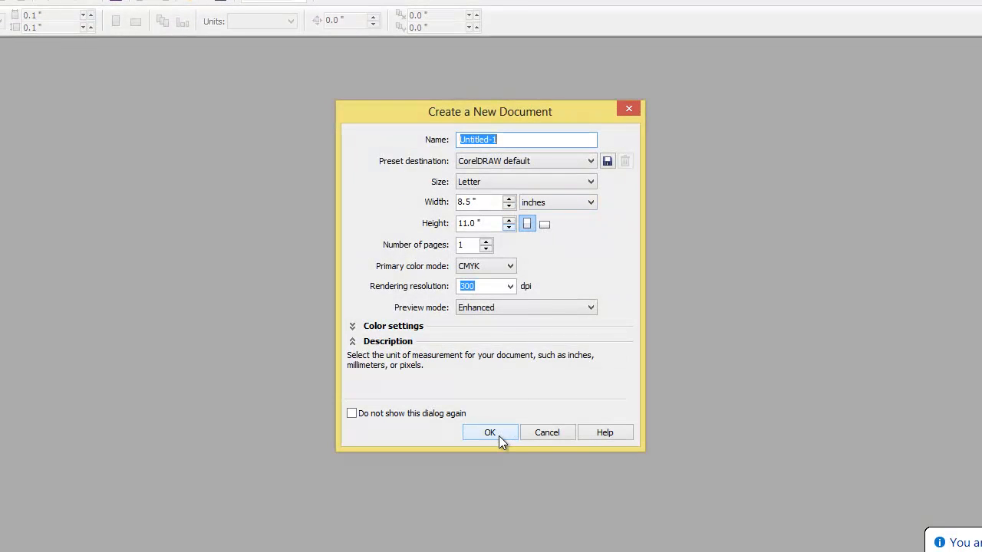
double_click(463, 202)
type("12")
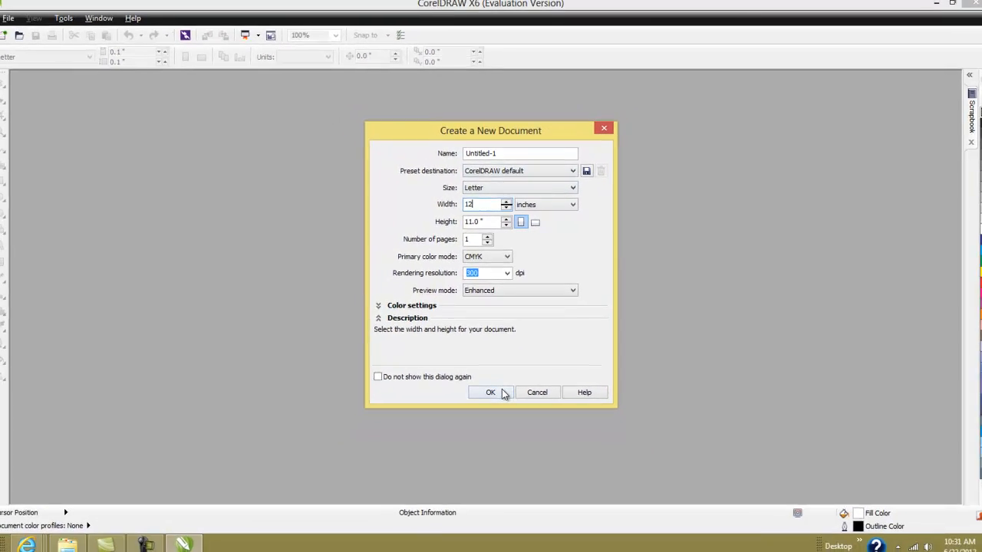
left_click(503, 393)
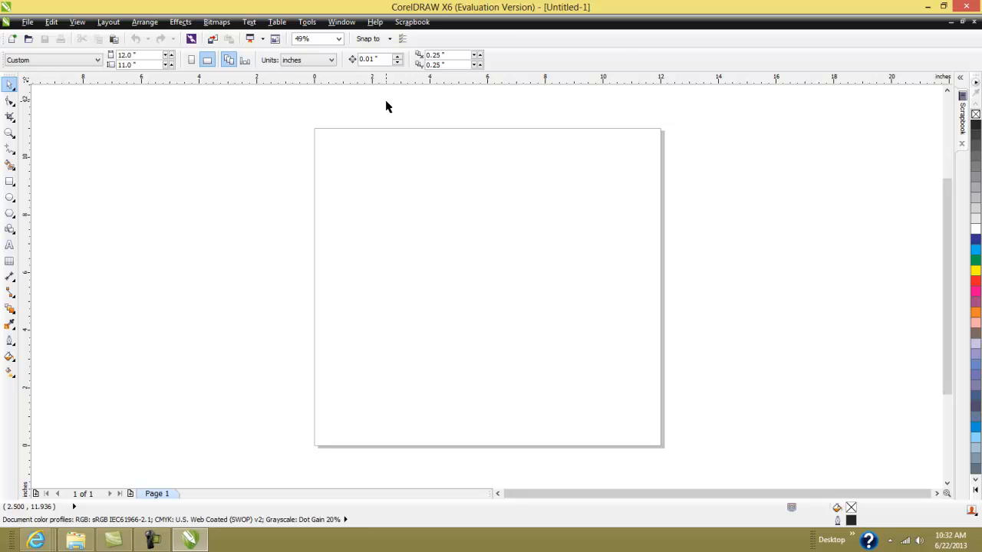
- Show the Macros commands under Tools > Options > Customization > Commands
left_click(308, 22)
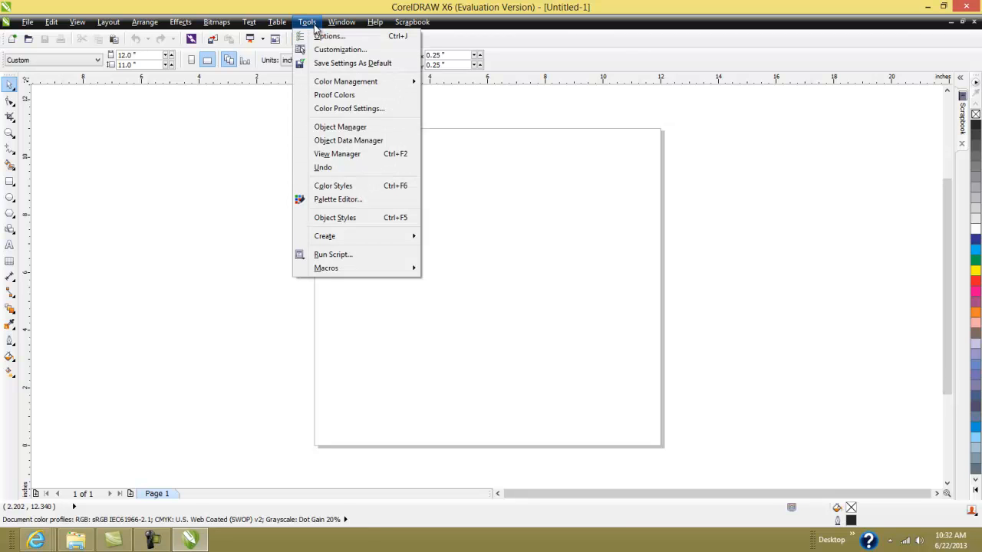
left_click(340, 50)
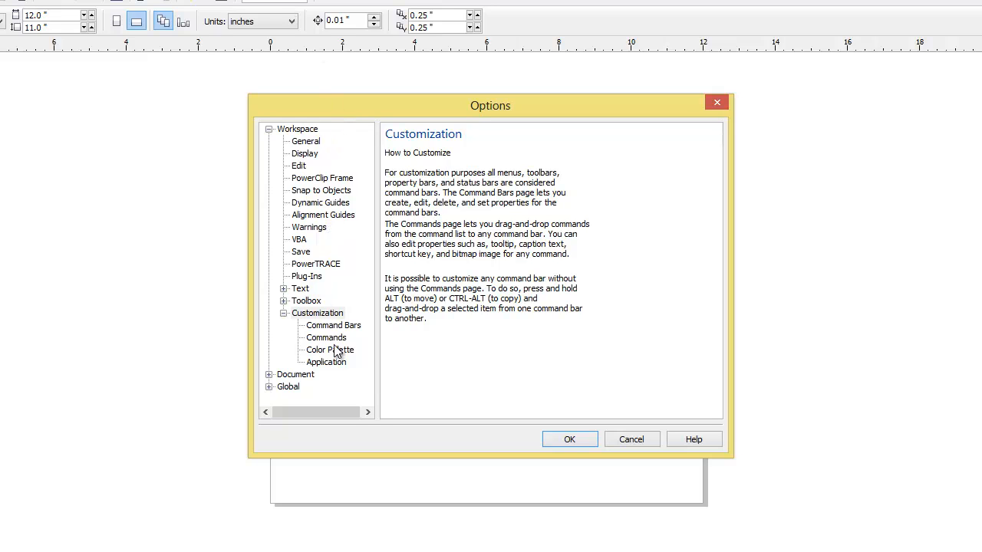
left_click(332, 341)
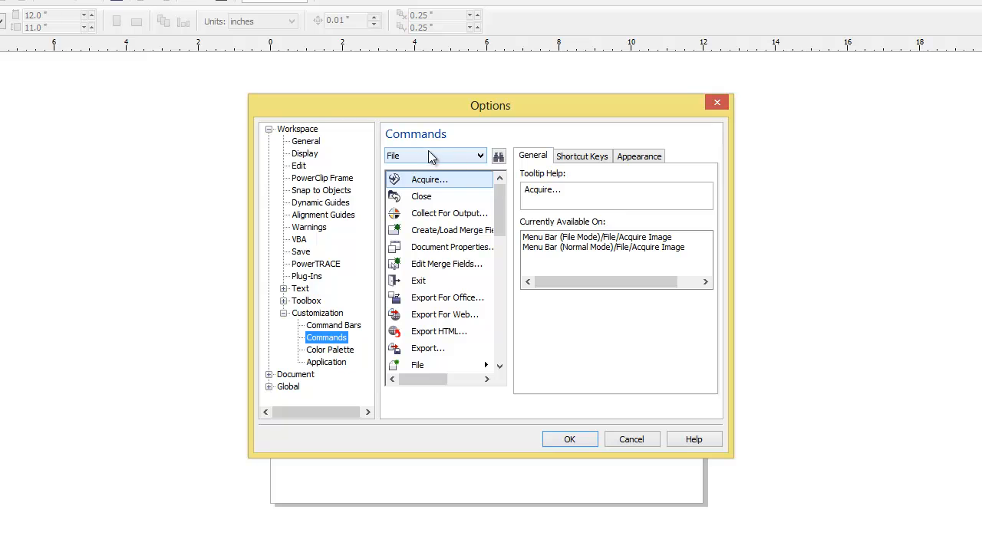
left_click(452, 156)
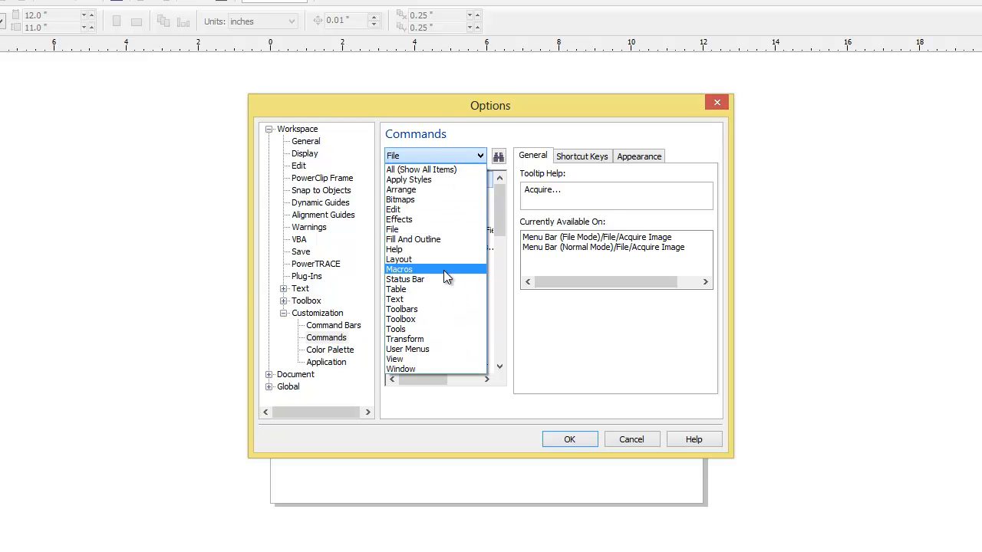
left_click(429, 273)
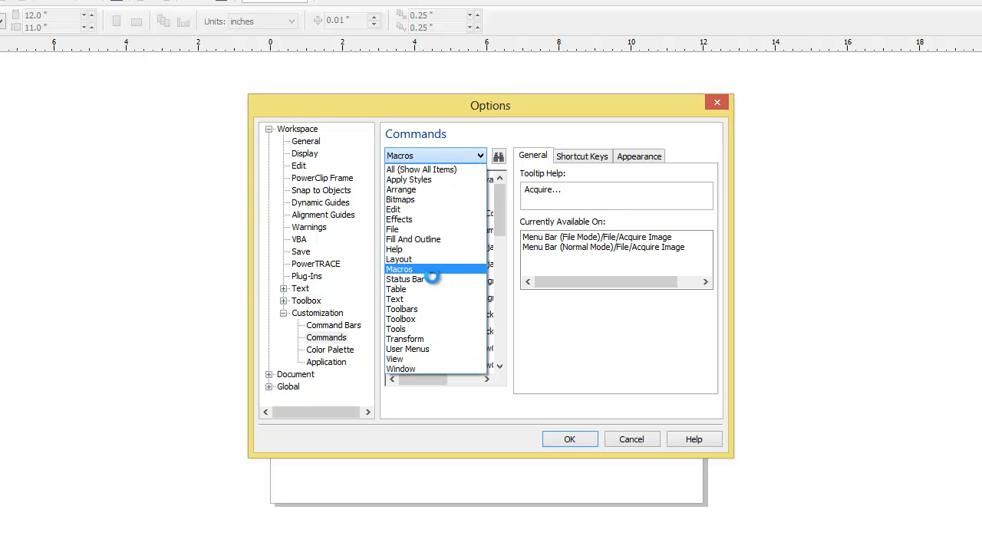
- Drag the TRWStoneEditor.TRW_2 macro onto the canvas as a floating toolbar
left_click_drag(429, 380, 447, 379)
left_click_drag(498, 222, 501, 296)
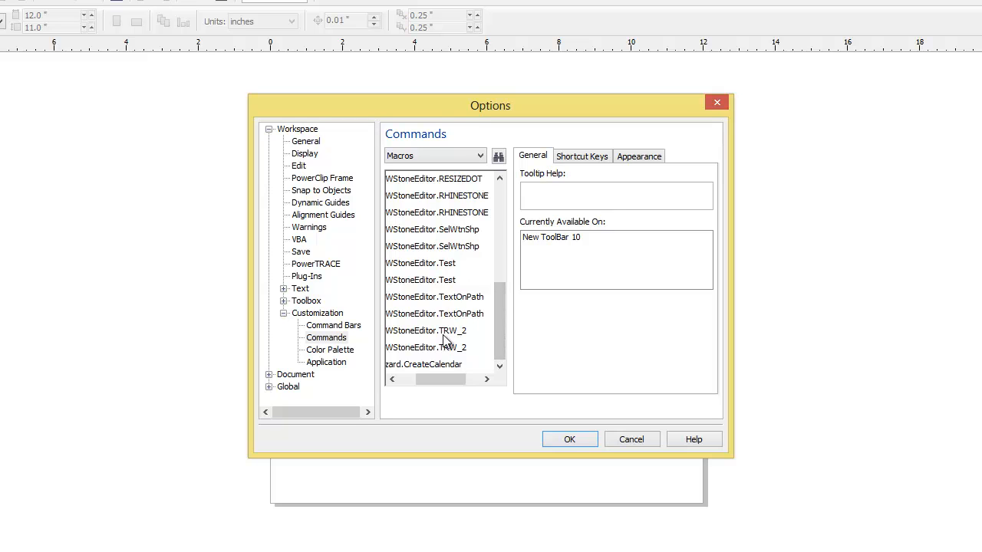
mouse_move(442, 379)
left_mouse_down()
mouse_move(432, 382)
mouse_move(442, 379)
left_mouse_up()
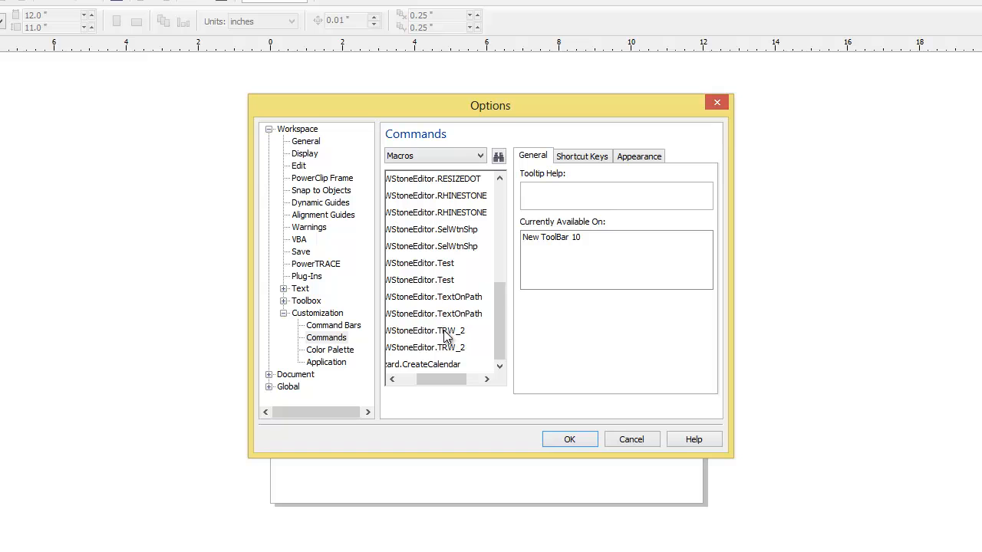
left_click_drag(435, 335, 826, 308)
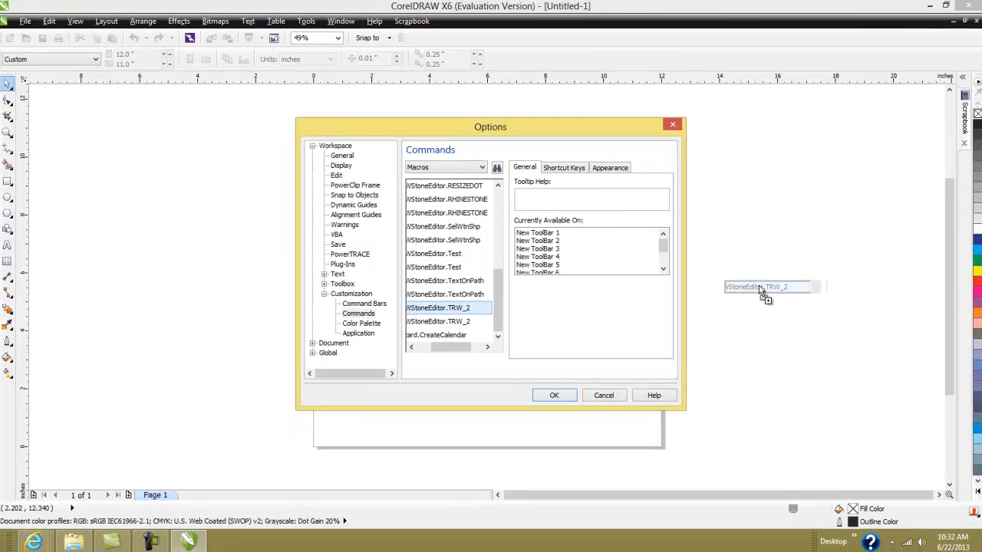
left_click_drag(759, 290, 514, 43)
- Keep the new TRW toolbar, fill in the activation form's name, e-mail and editor order number, and move it left
left_click(569, 394)
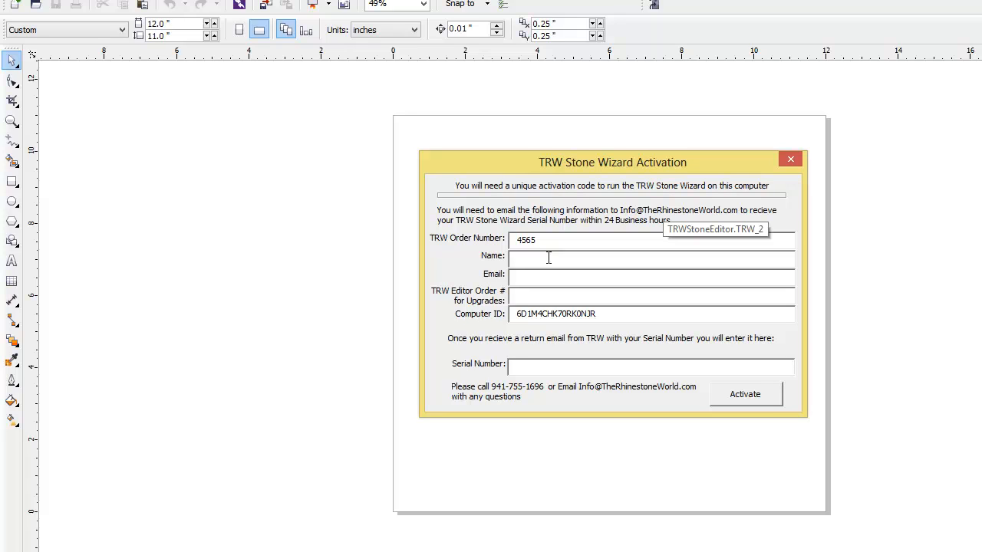
type("he Rhinestone Wo")
left_click(570, 277)
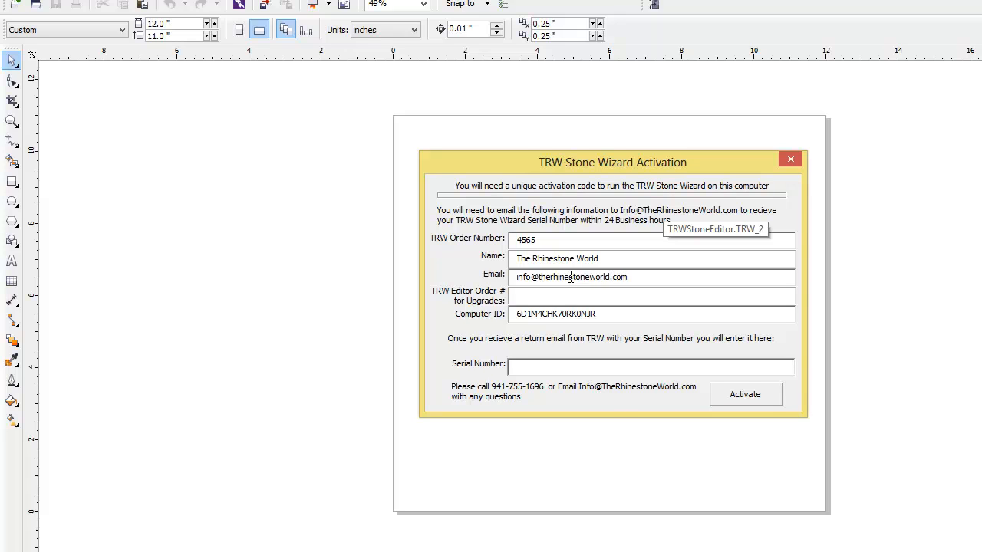
left_click(520, 299)
left_click_drag(650, 158, 357, 149)
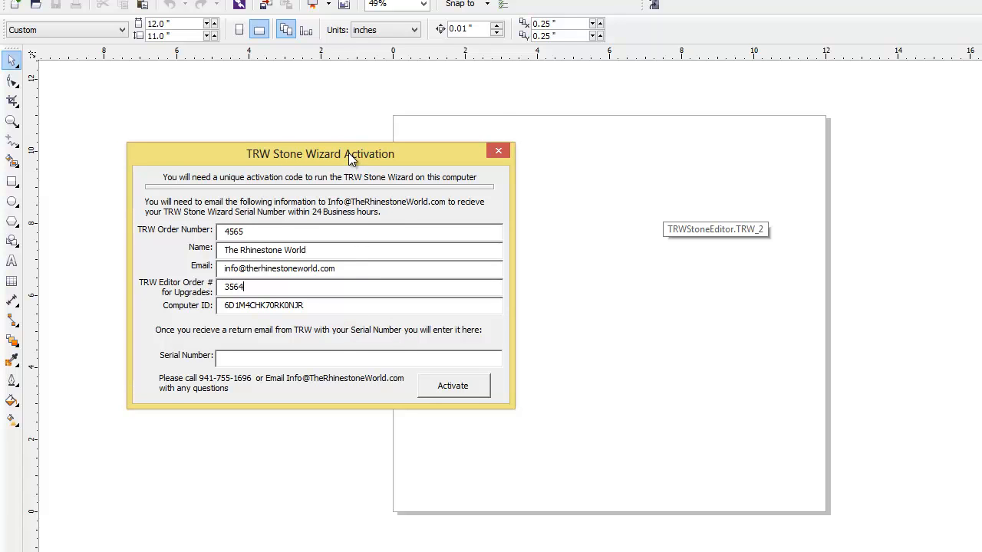
left_click_drag(348, 152, 307, 129)
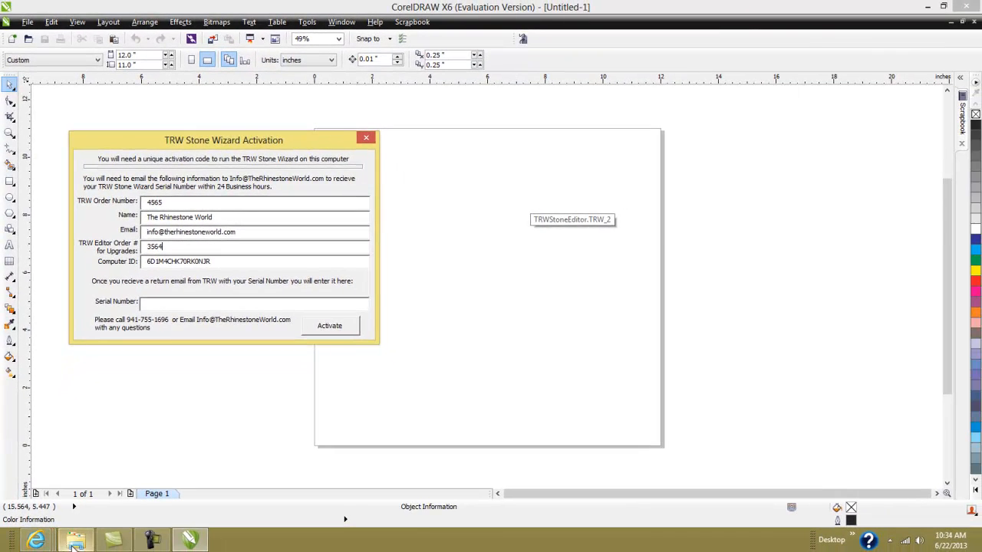
left_click(43, 544)
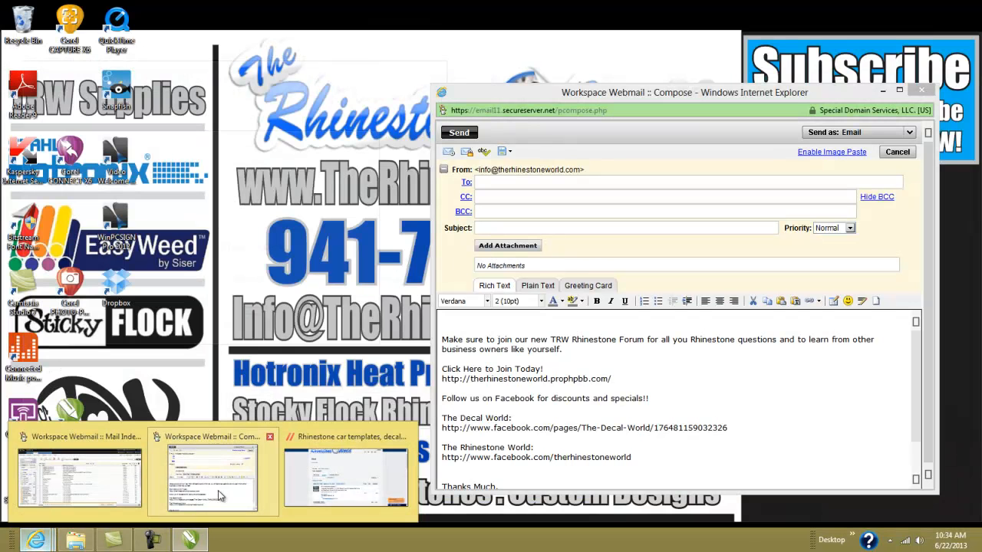
left_click(218, 495)
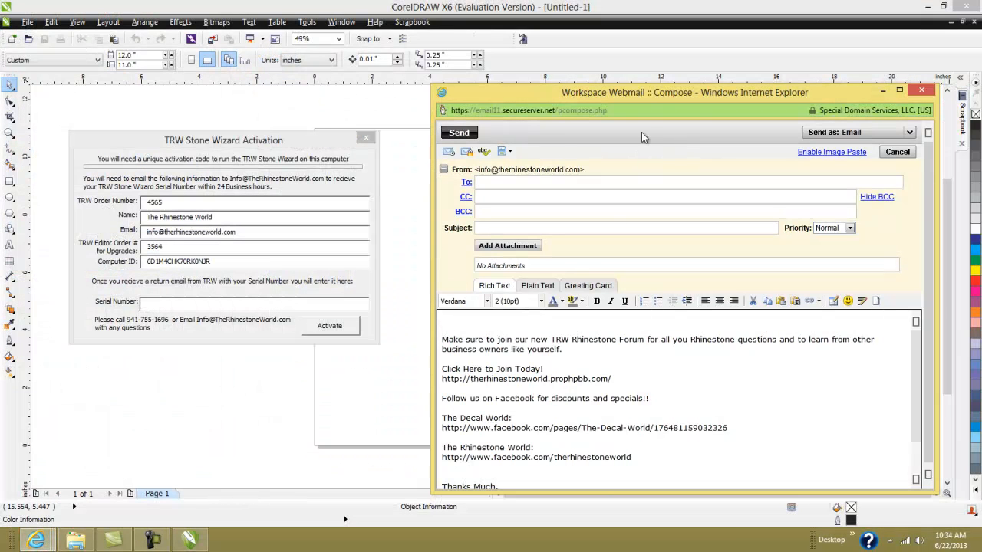
left_click_drag(642, 97, 661, 74)
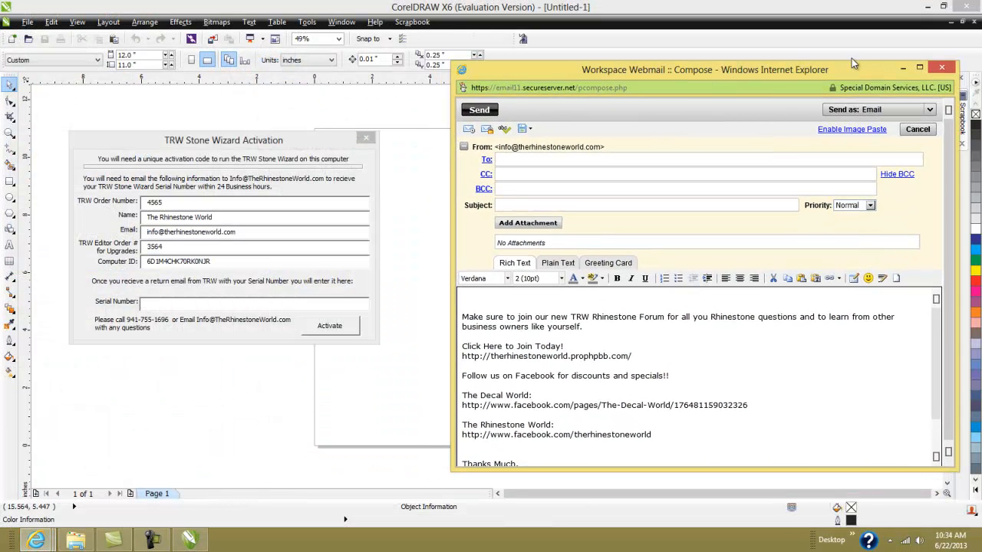
left_click(950, 12)
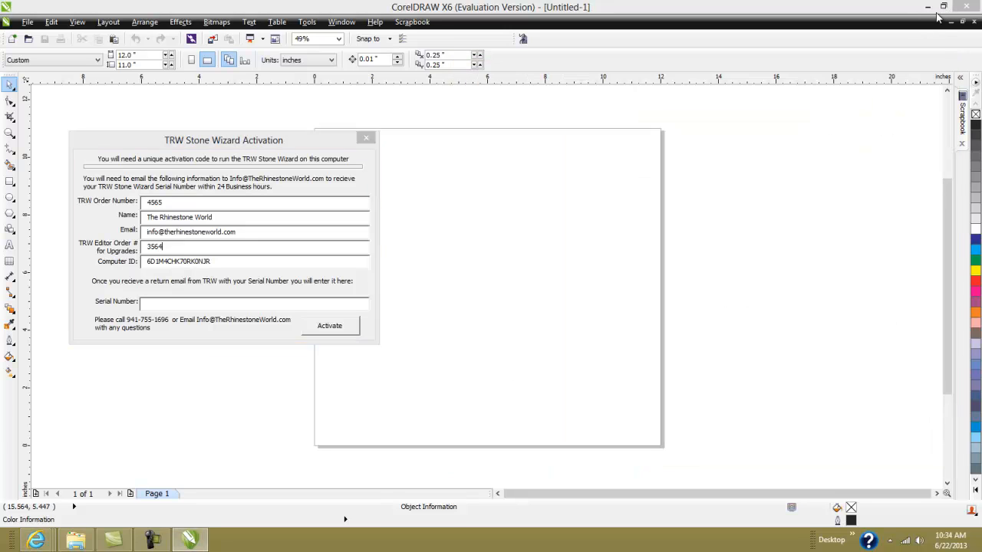
left_click(75, 540)
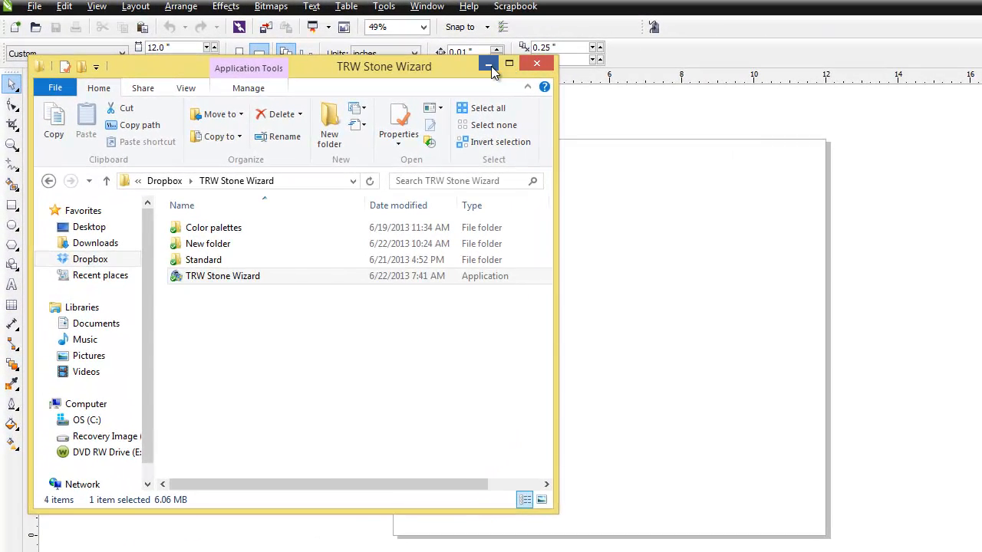
left_click(488, 66)
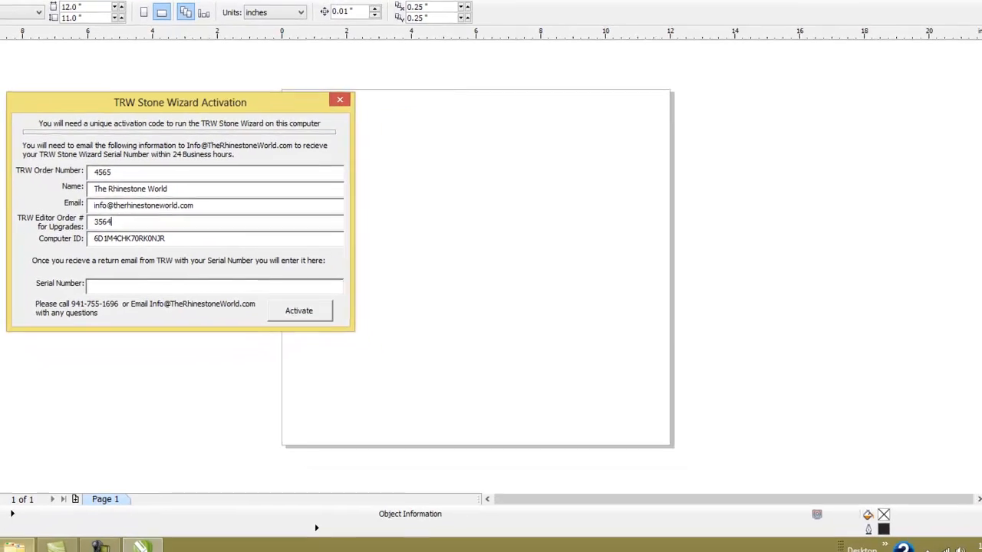
left_click(7, 545)
left_click(7, 544)
left_click(1, 545)
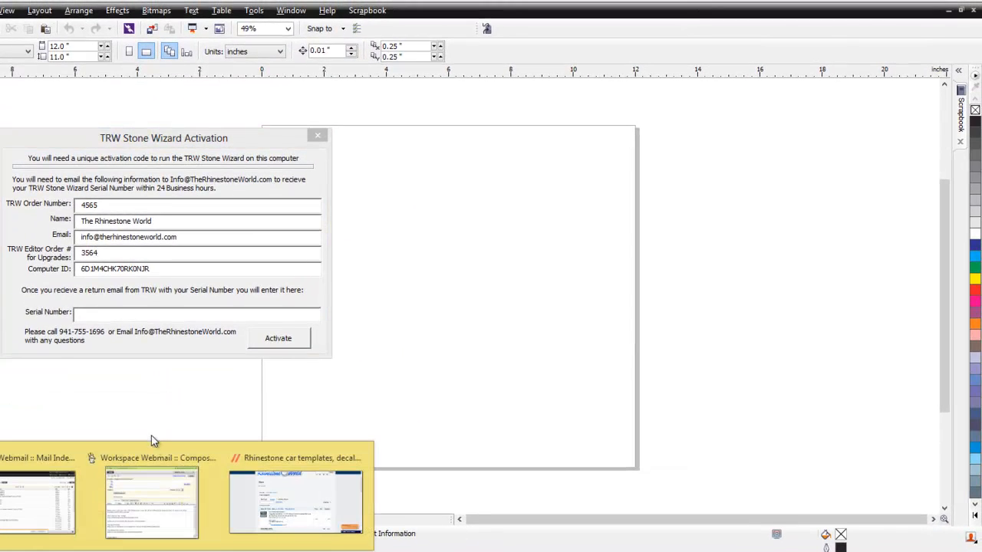
- Address a new webmail message to the store's own e-mail address
left_click(184, 510)
left_click(500, 161)
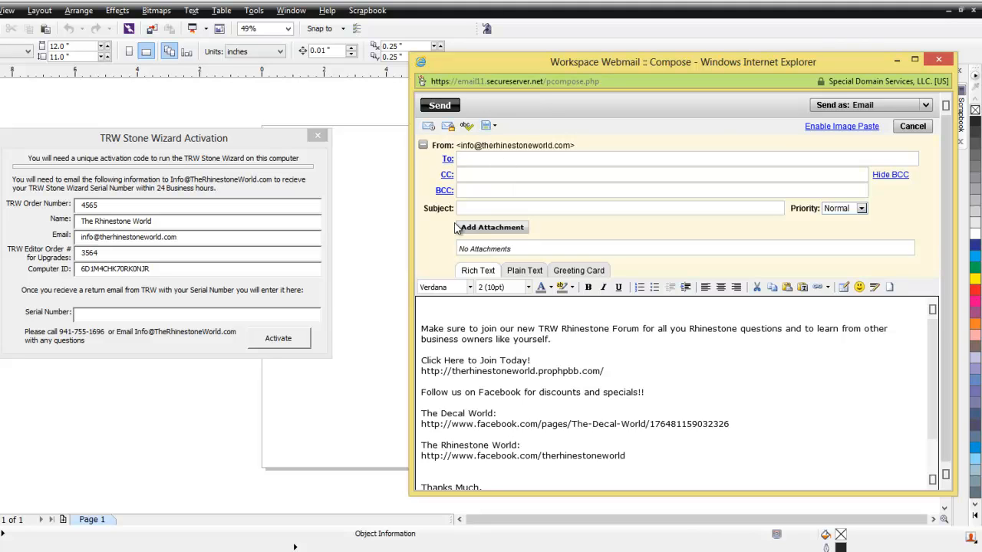
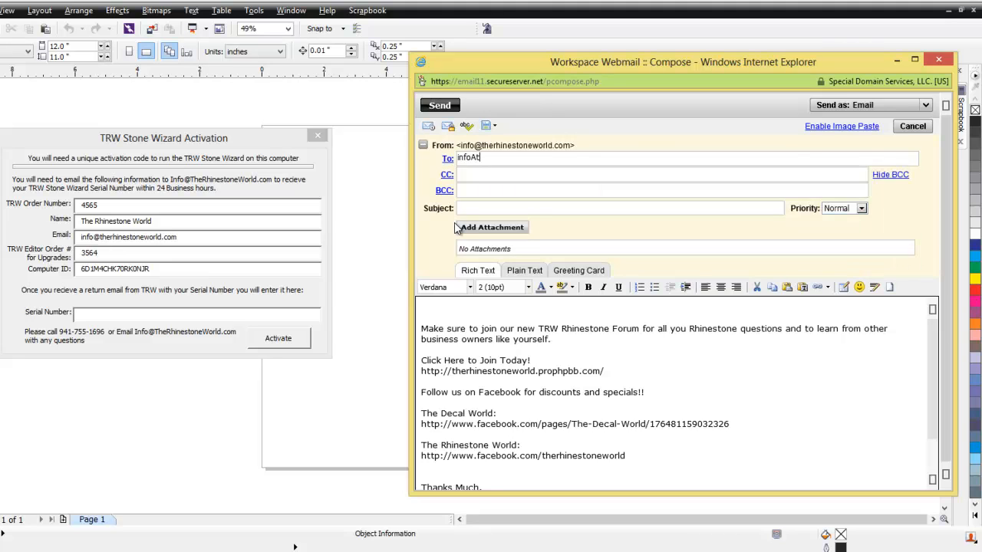
key("BackSpace")
key("BackSpace")
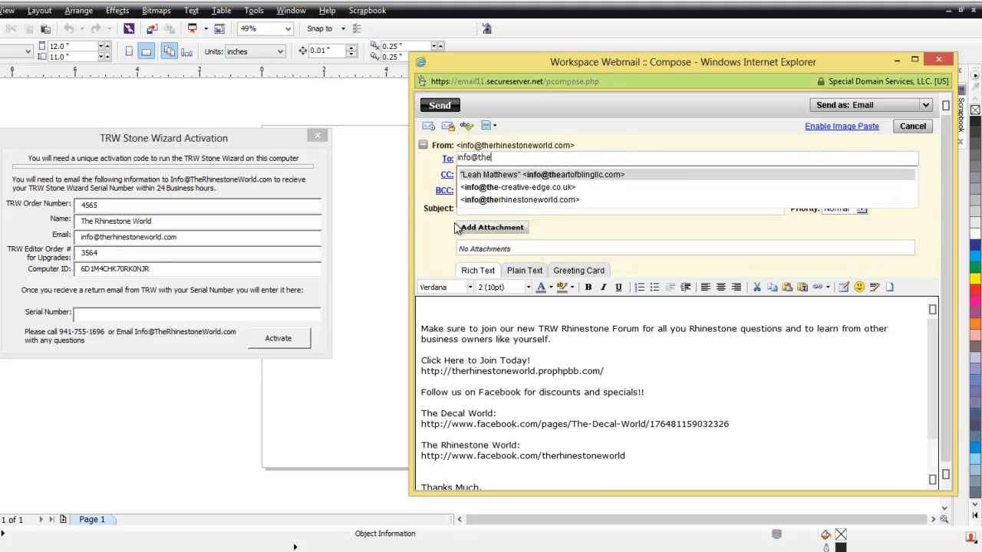
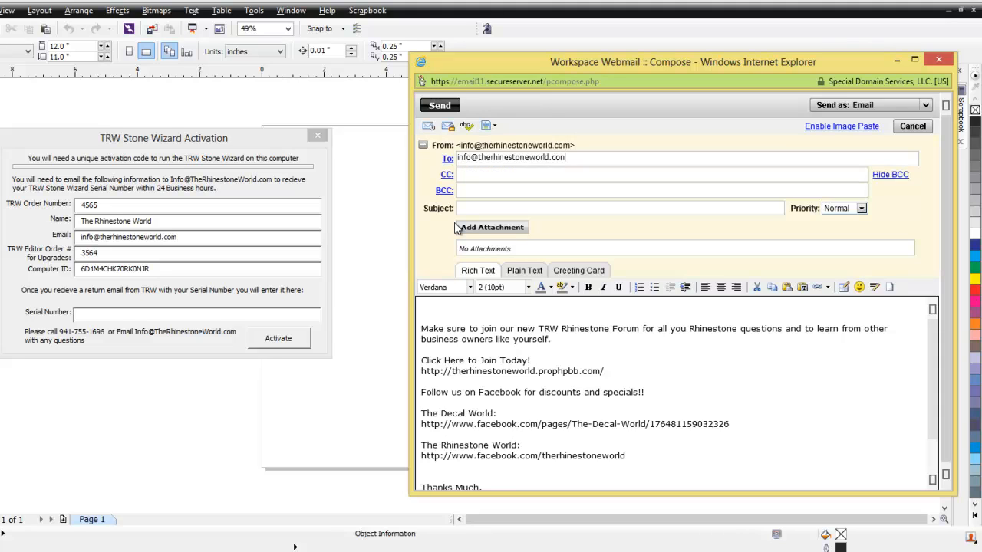
key("BackSpace")
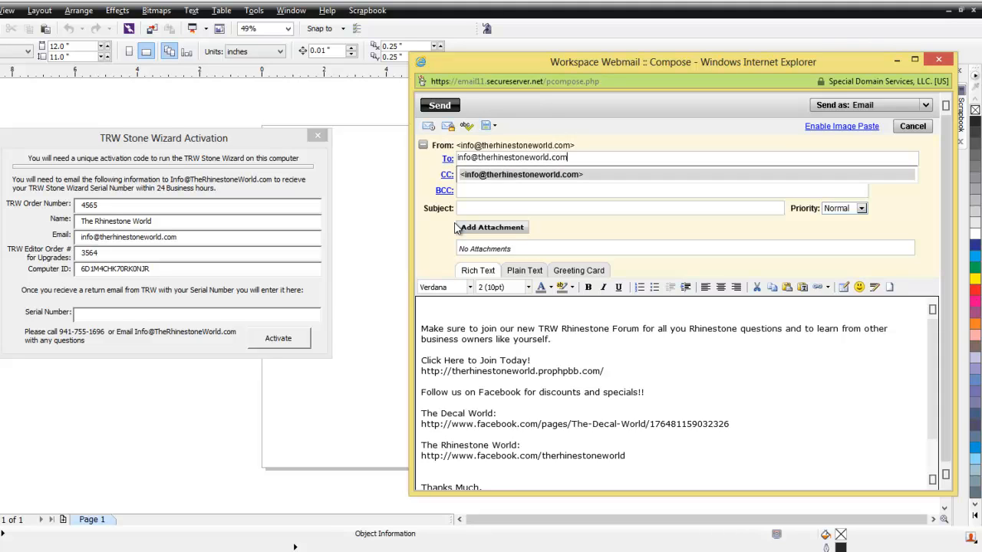
left_click(495, 181)
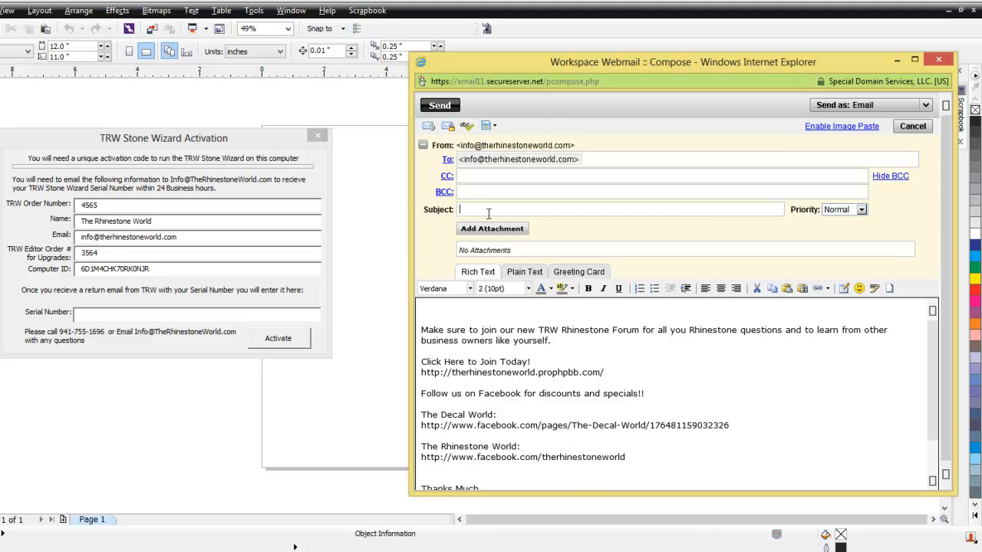
- Enter the subject 'Wizard Activation code' and arrange the compose window beside the activation dialog
left_click(488, 213)
type("Wizard Activation code")
left_click_drag(540, 63, 657, 67)
left_click_drag(143, 204, 79, 205)
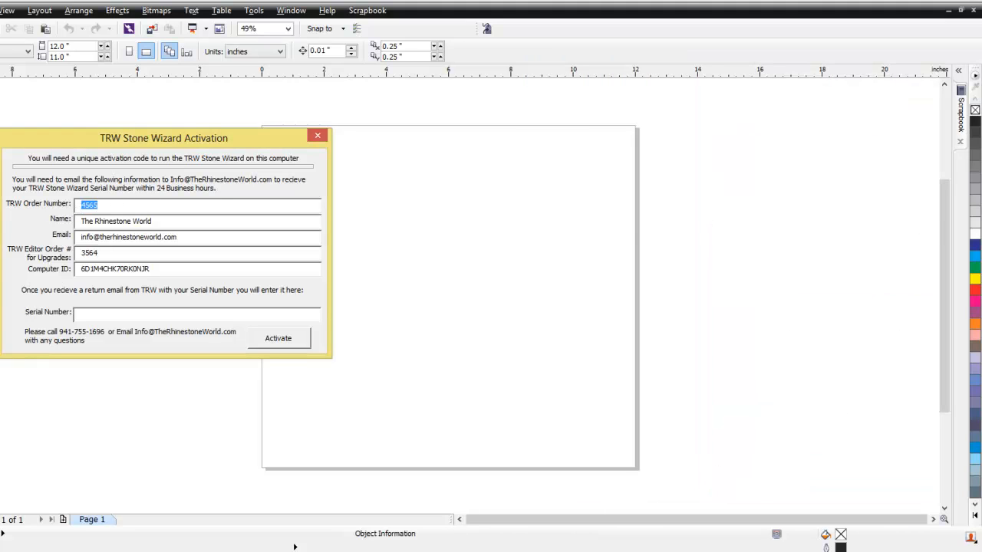
- Put the TRW order number and the copied name on separate lines of the message body
key("alt+Tab")
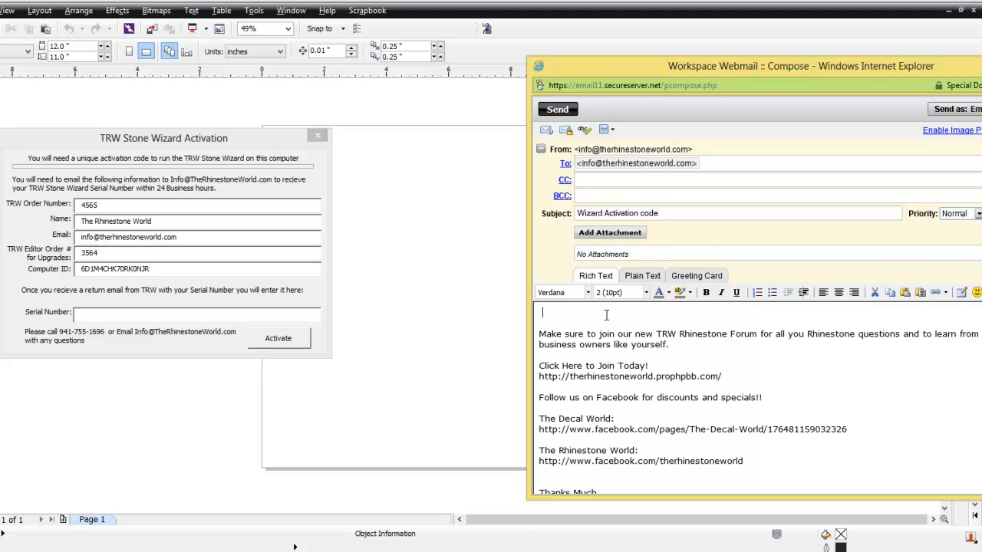
key("Return")
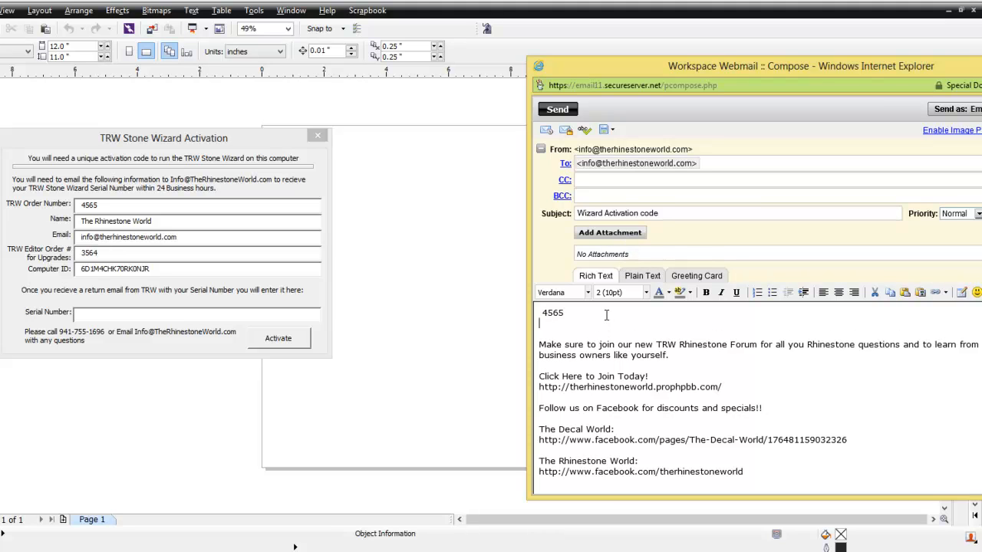
left_click(198, 221)
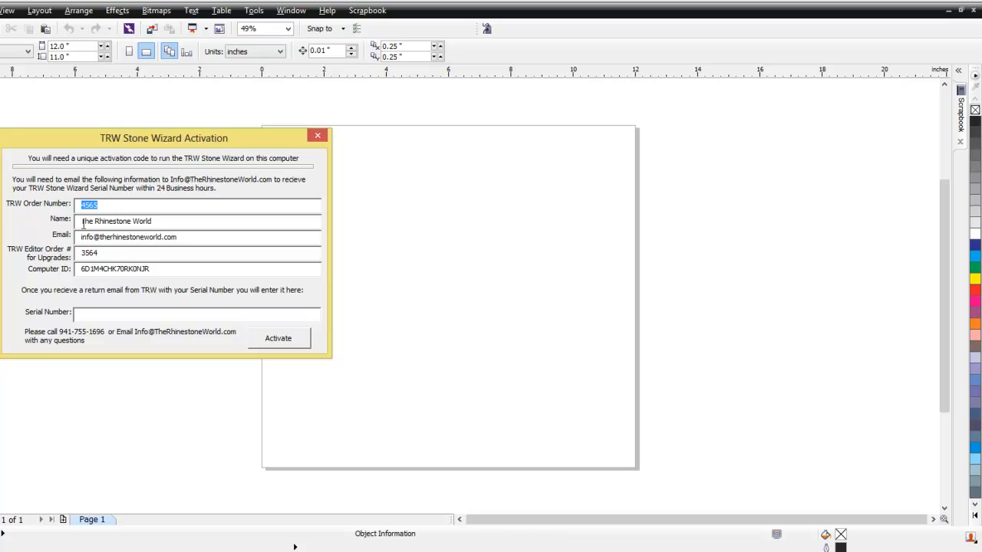
left_click(166, 222)
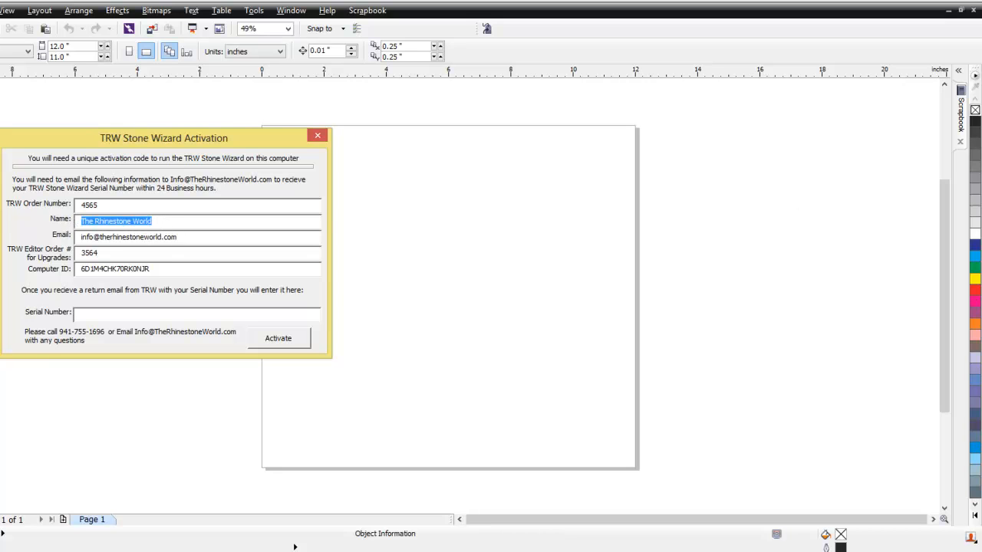
key("ctrl+c")
key("alt+Tab")
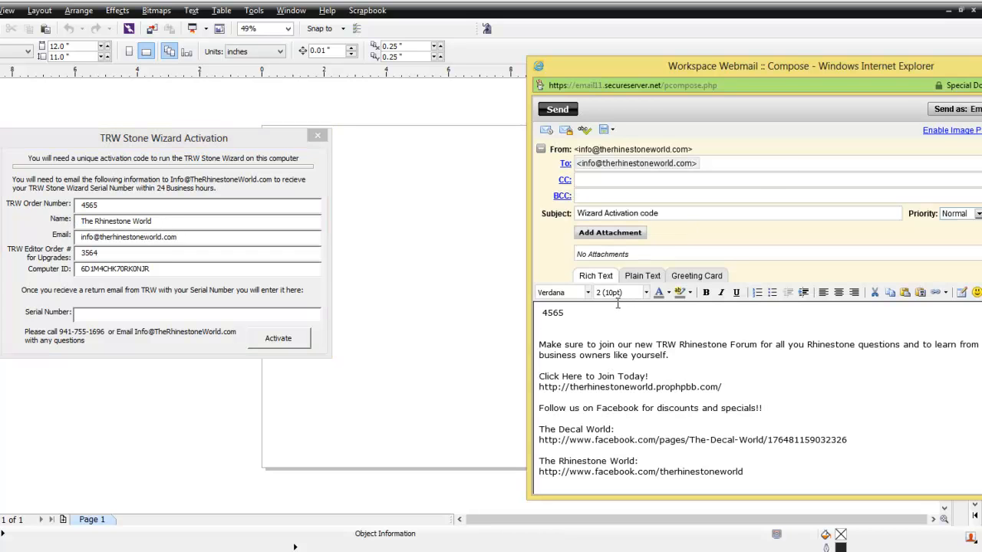
key("ctrl+v")
key("Return")
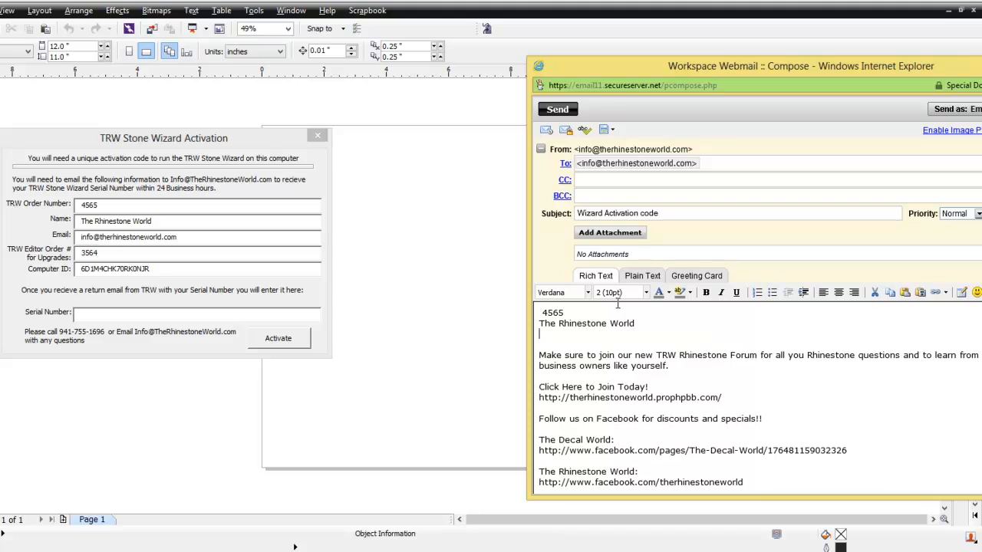
- Copy the e-mail address from the activation dialog into the next line of the message
left_click(205, 236)
double_click(119, 238)
left_click_drag(120, 240, 75, 238)
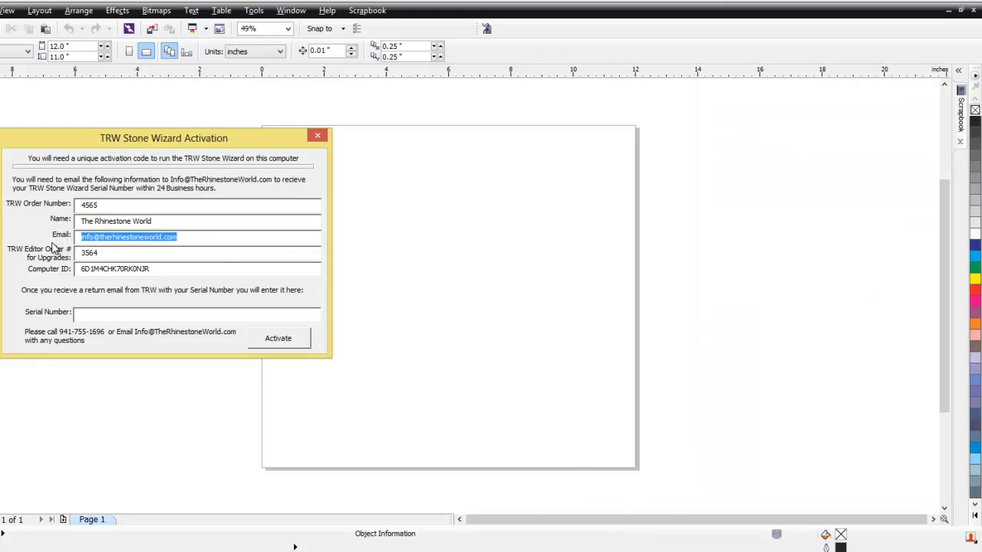
key("ctrl+c")
key("alt+Tab")
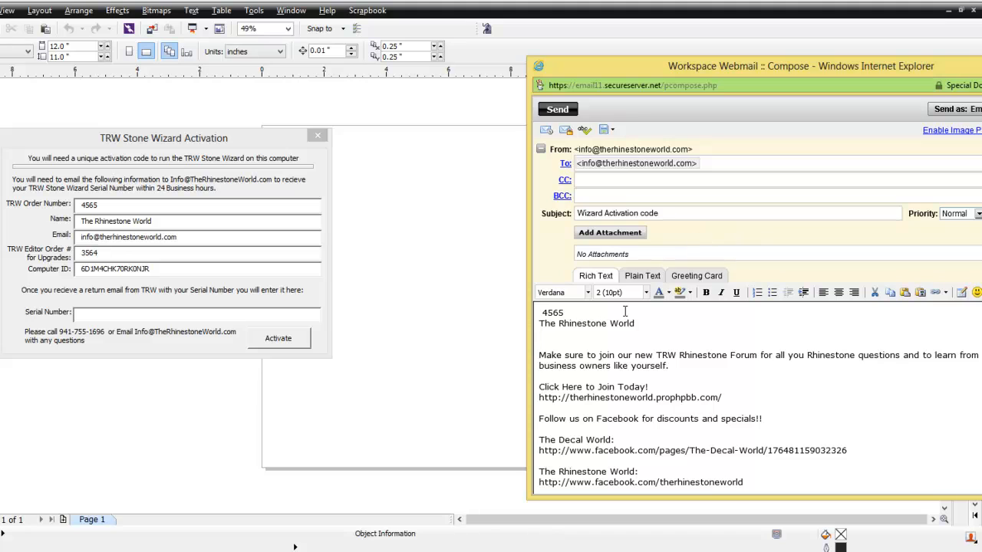
key("ctrl+v")
key("Return")
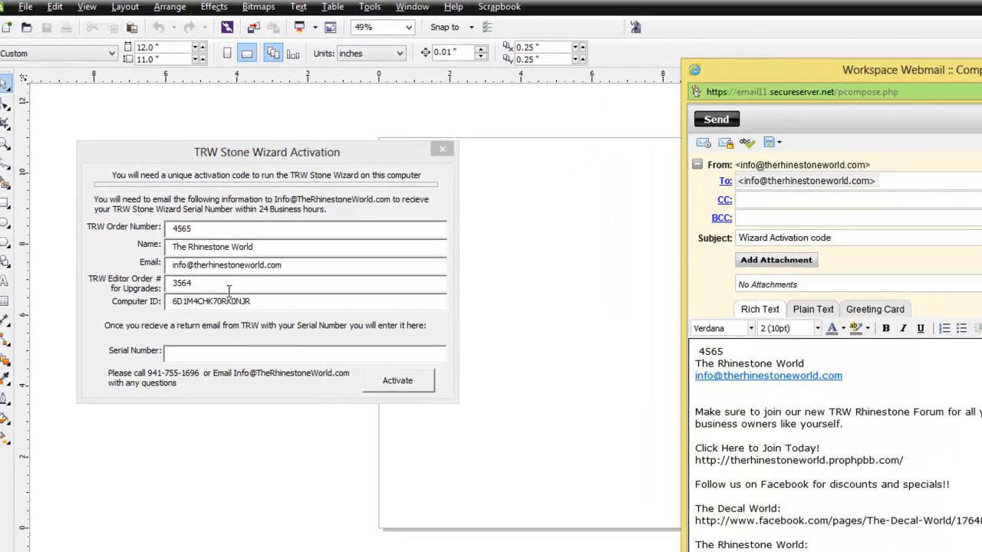
- Copy the TRW Editor order number from the dialog into the message body
left_click_drag(129, 253, 59, 253)
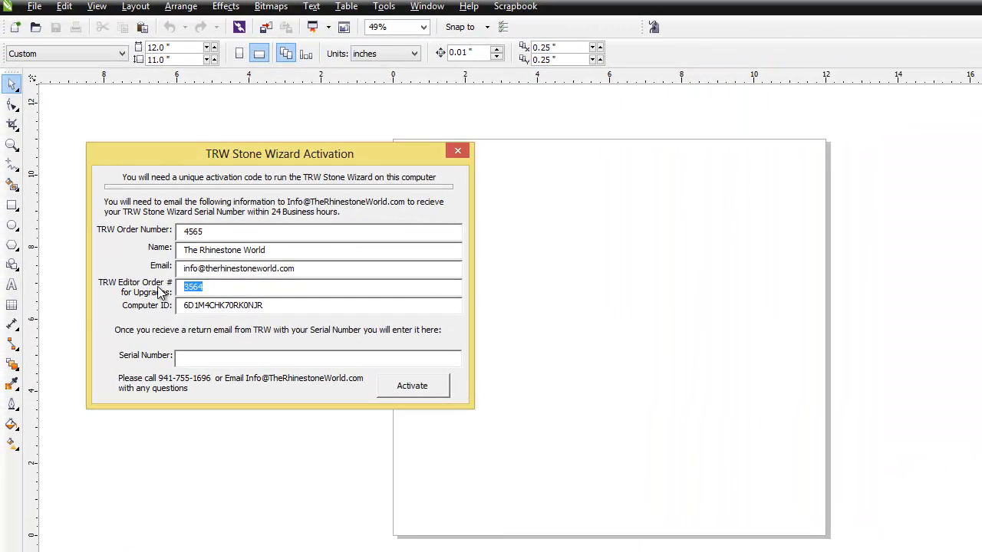
key("ctrl+c")
key("alt+Tab")
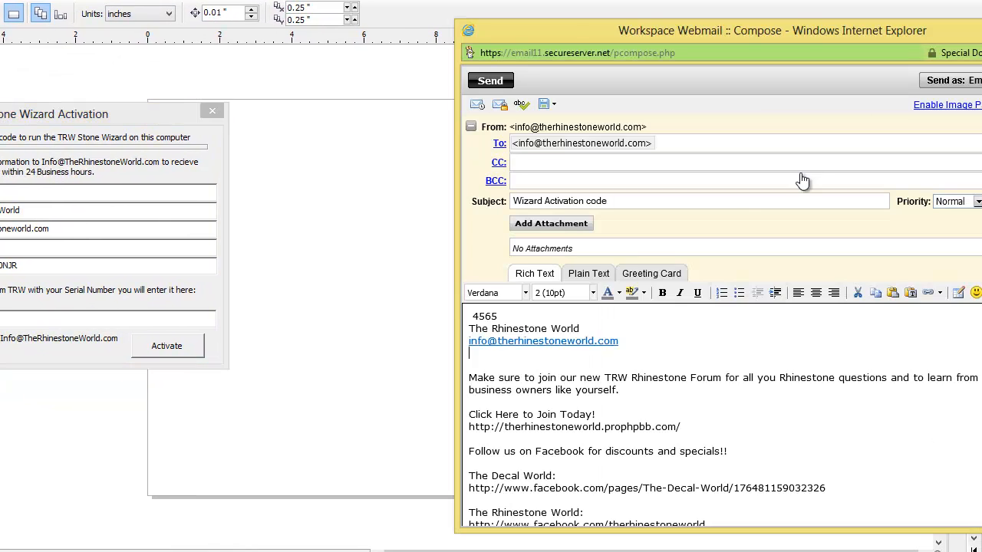
key("ctrl+v")
key("Return")
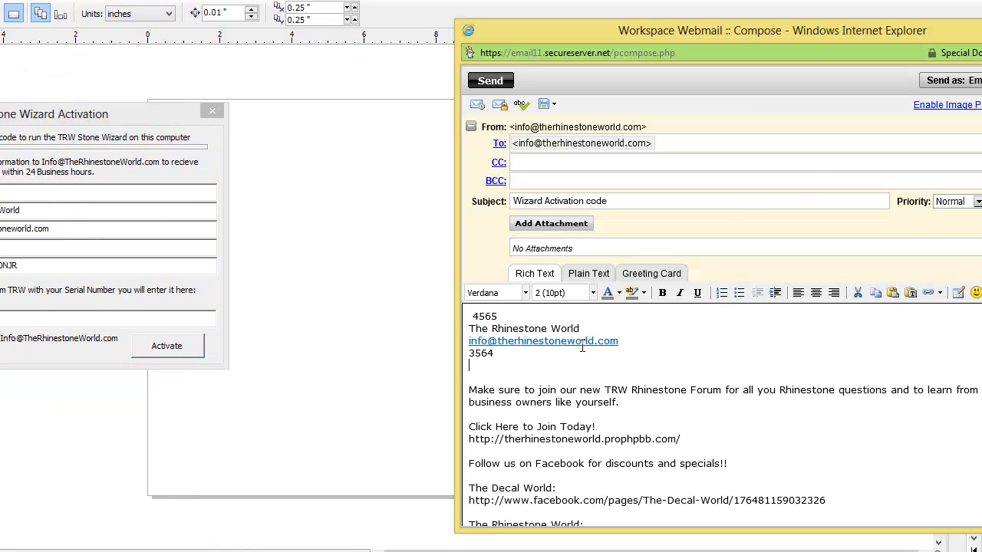
- Paste the Computer ID into the message, then center the activation dialog on the page
double_click(69, 265)
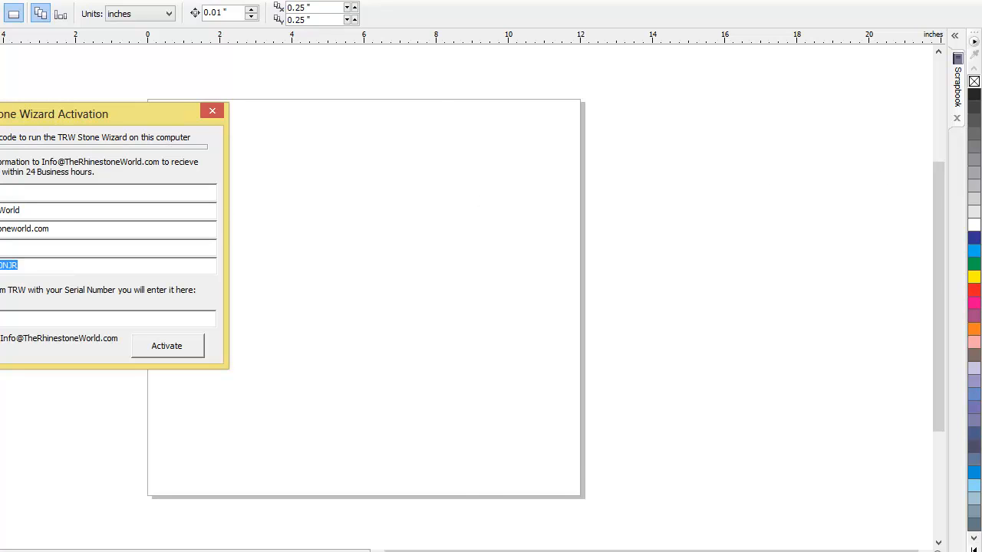
key("alt+Tab")
key("ctrl+v")
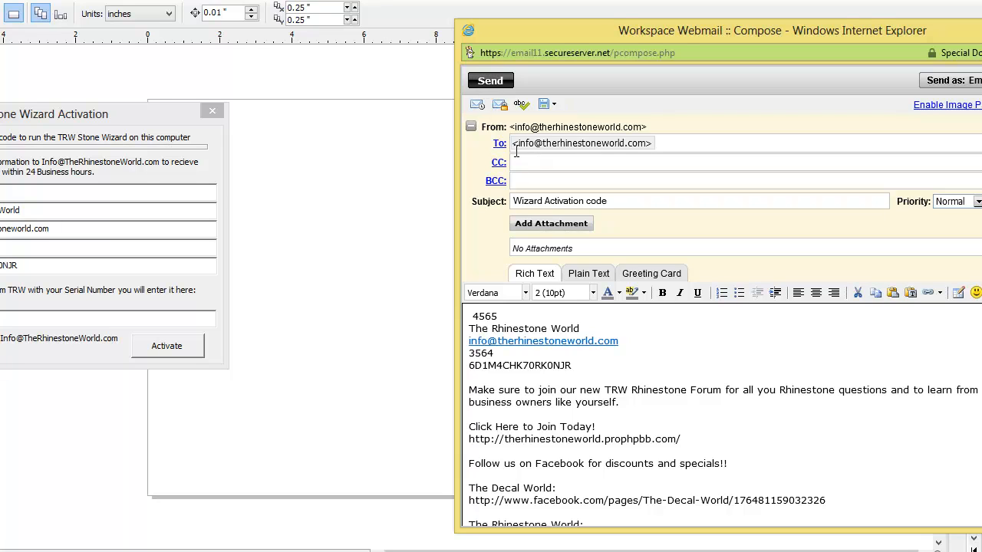
key("alt+Tab")
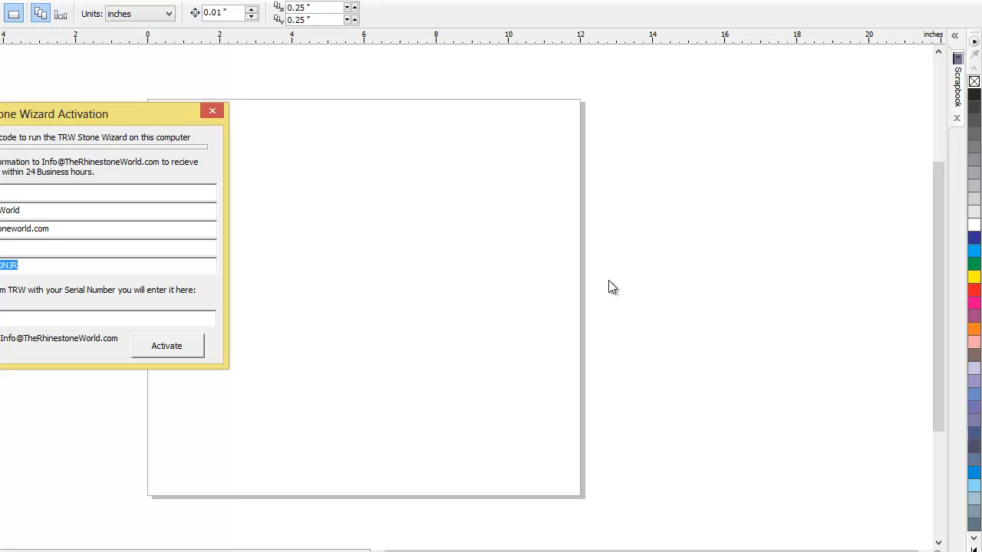
left_click_drag(137, 116, 521, 154)
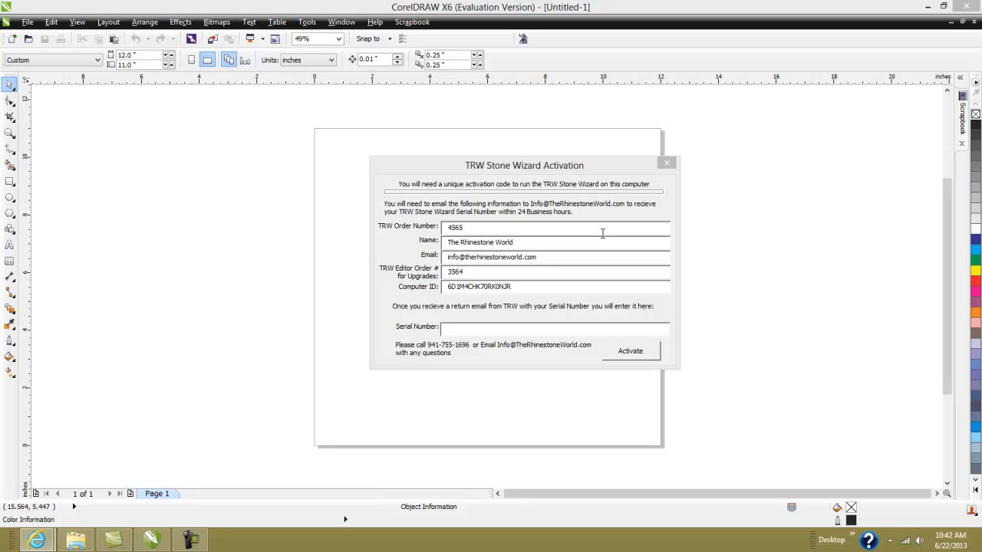
- Paste the emailed serial number into the Serial Number field and activate the wizard
left_click(521, 328)
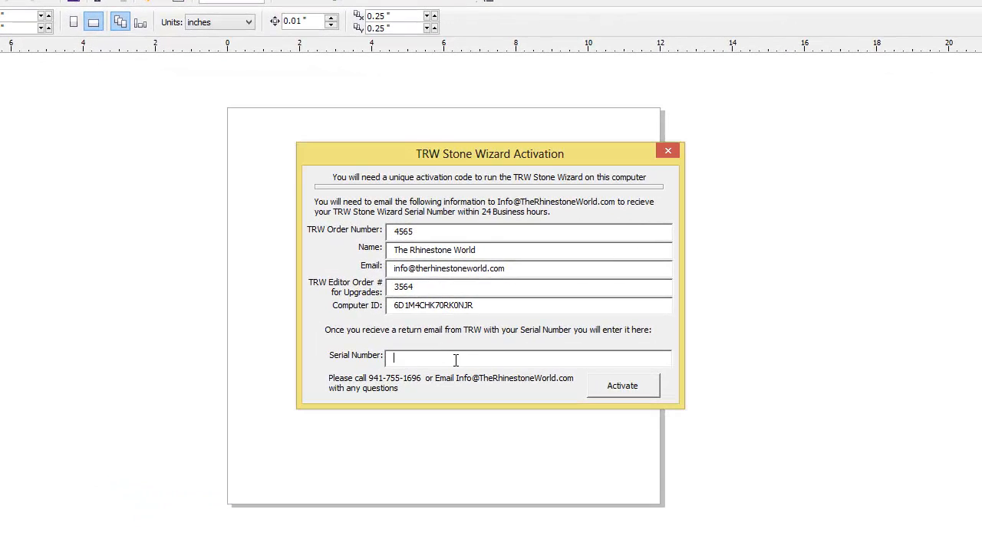
key("ctrl+v")
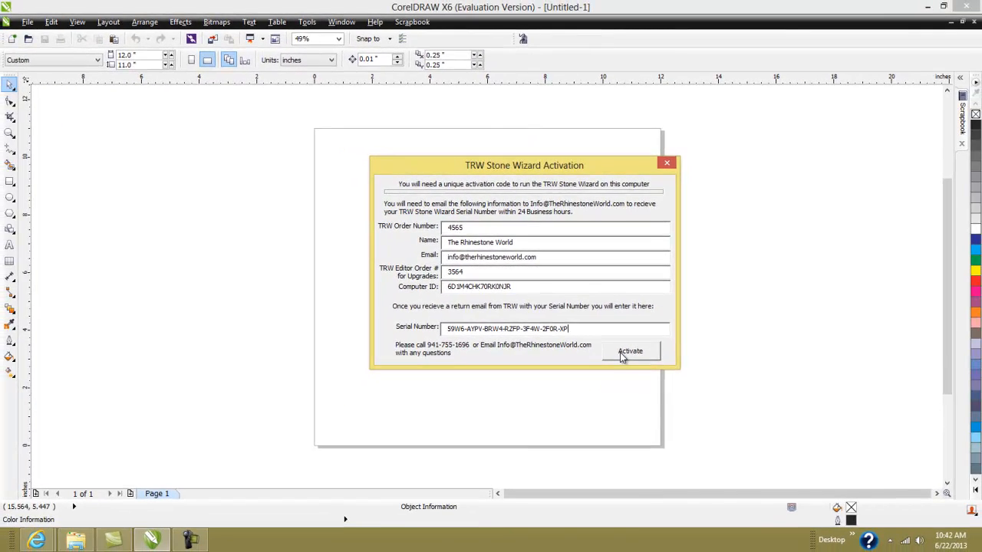
left_click(628, 352)
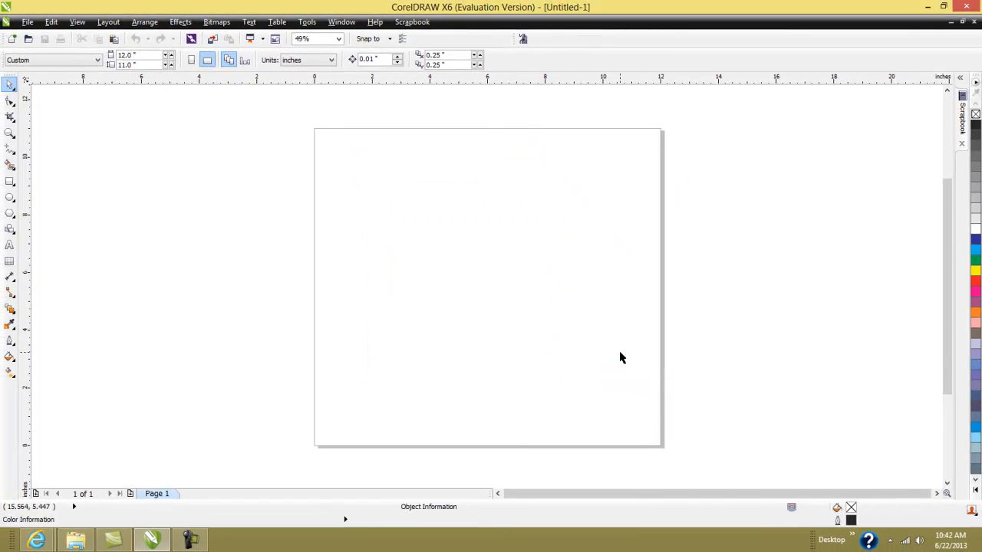
- Launch the TRW Stone Wizard panel, position it beside the page, and show its Video Tutorials
left_click(523, 40)
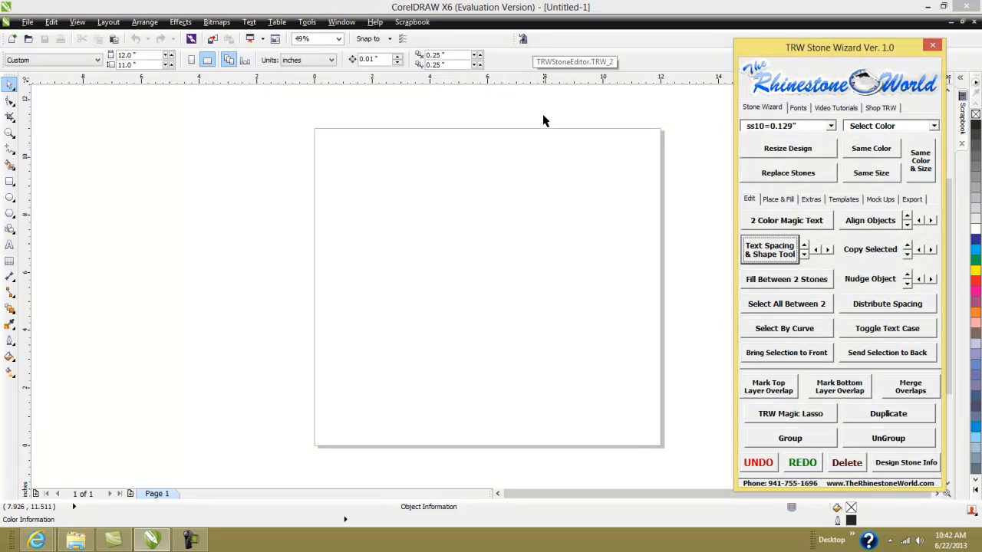
left_click_drag(842, 51, 842, 34)
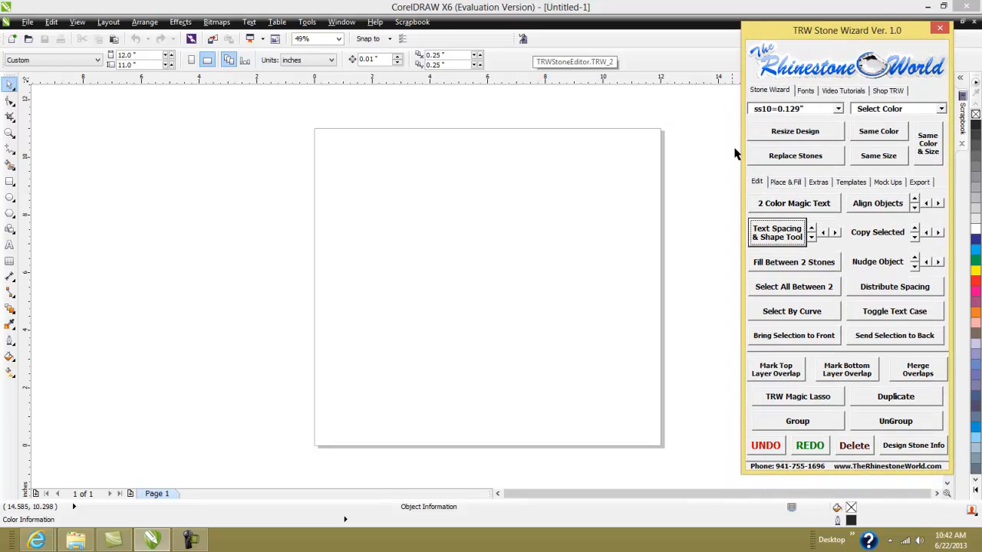
left_click(695, 187)
scroll(682, 191, "down", 1)
scroll(682, 191, "up", 1)
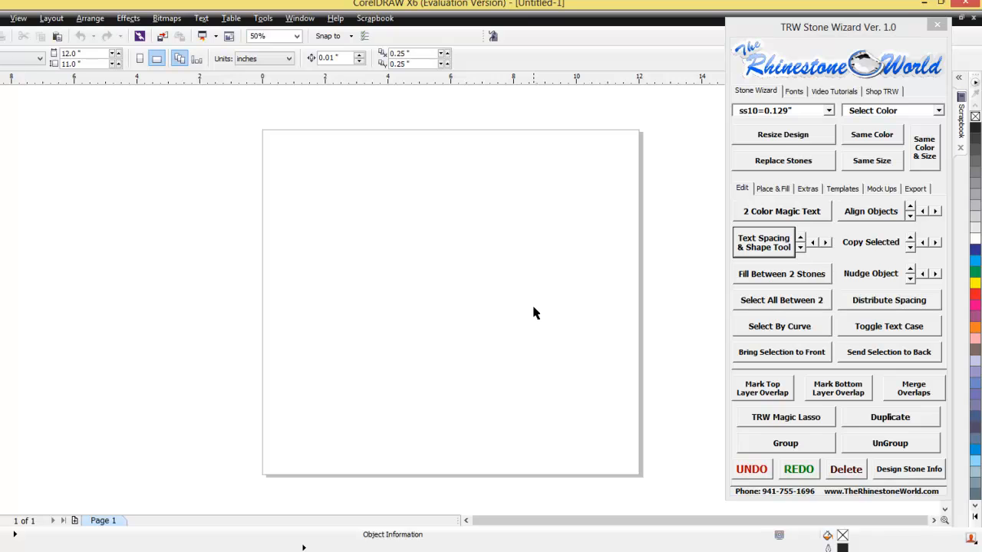
left_click_drag(798, 29, 746, 29)
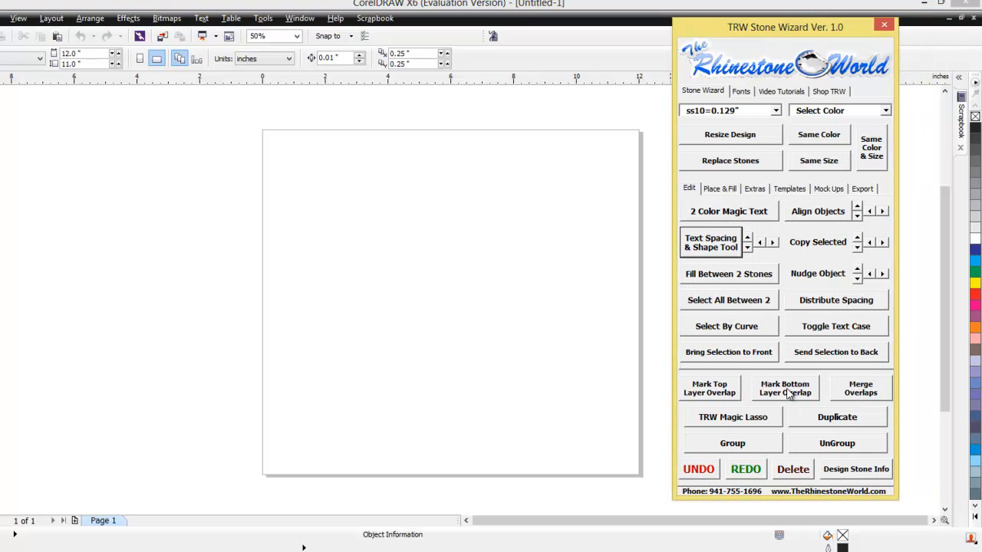
left_click(783, 92)
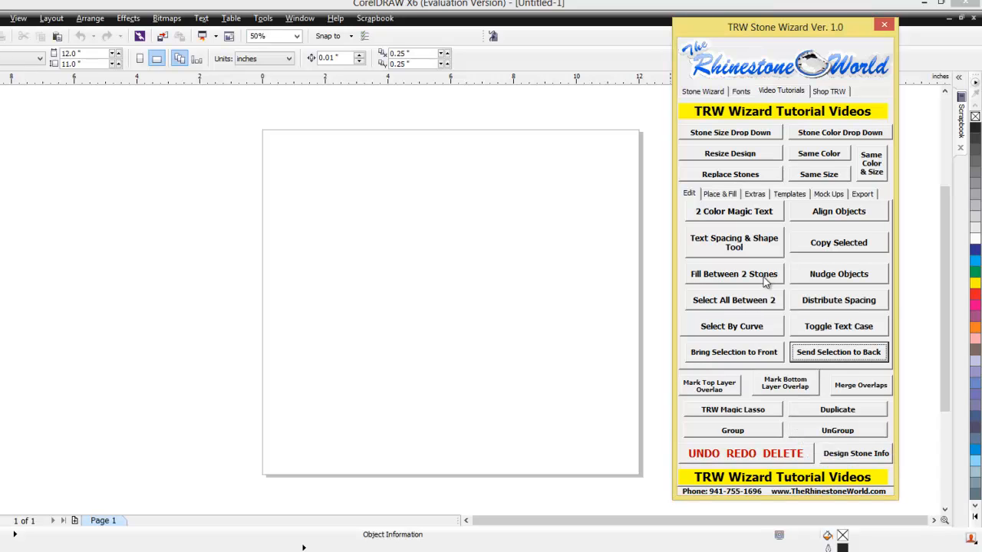
left_click(720, 215)
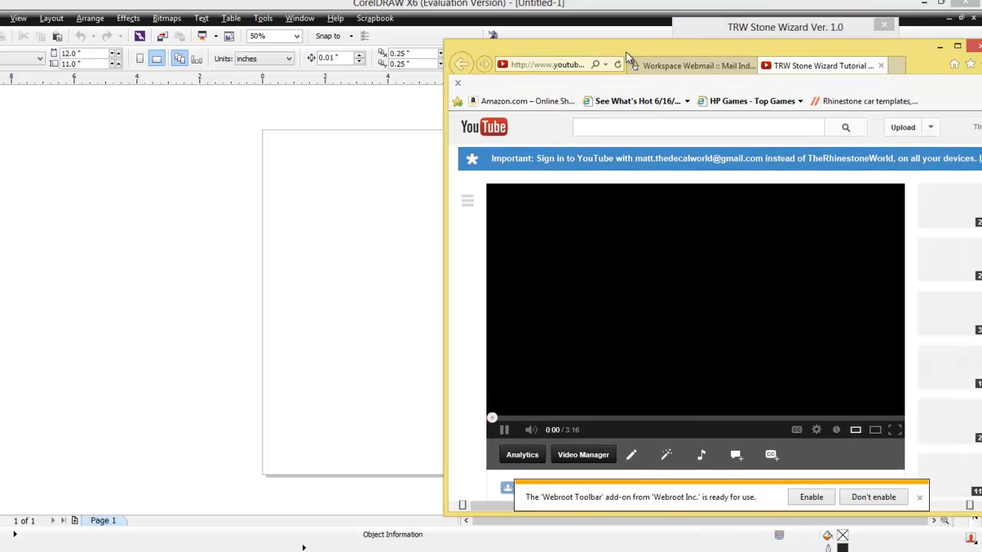
left_click_drag(626, 52, 357, 46)
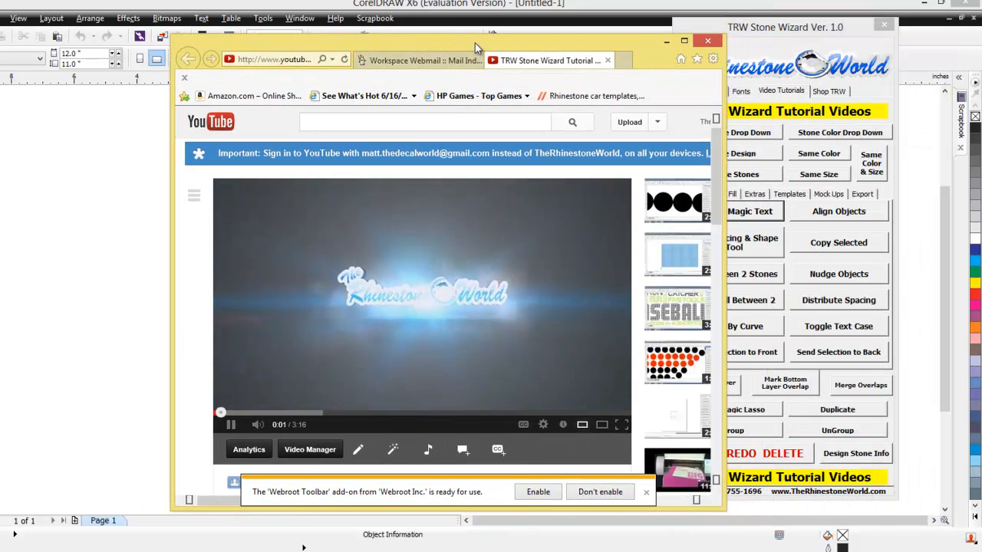
left_click_drag(475, 44, 395, 42)
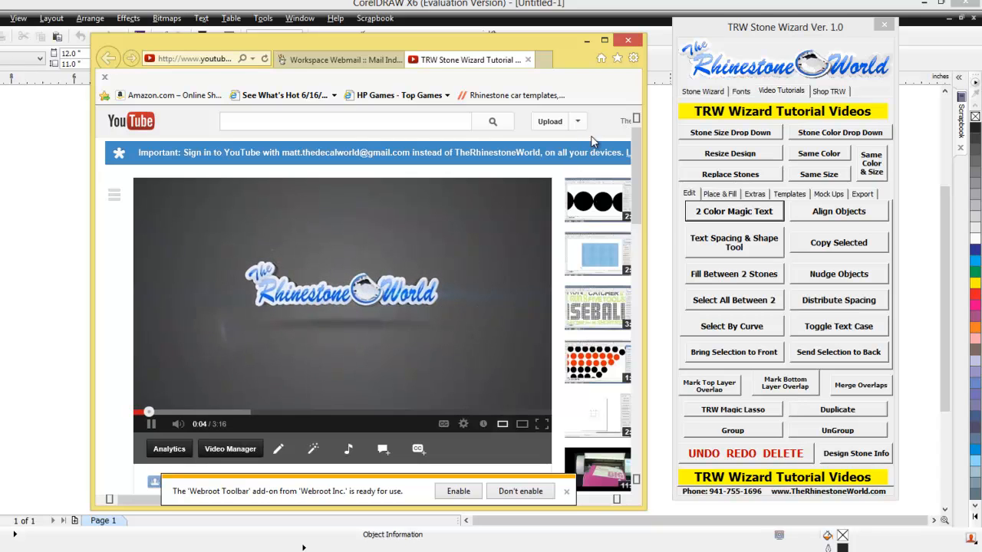
left_click(818, 220)
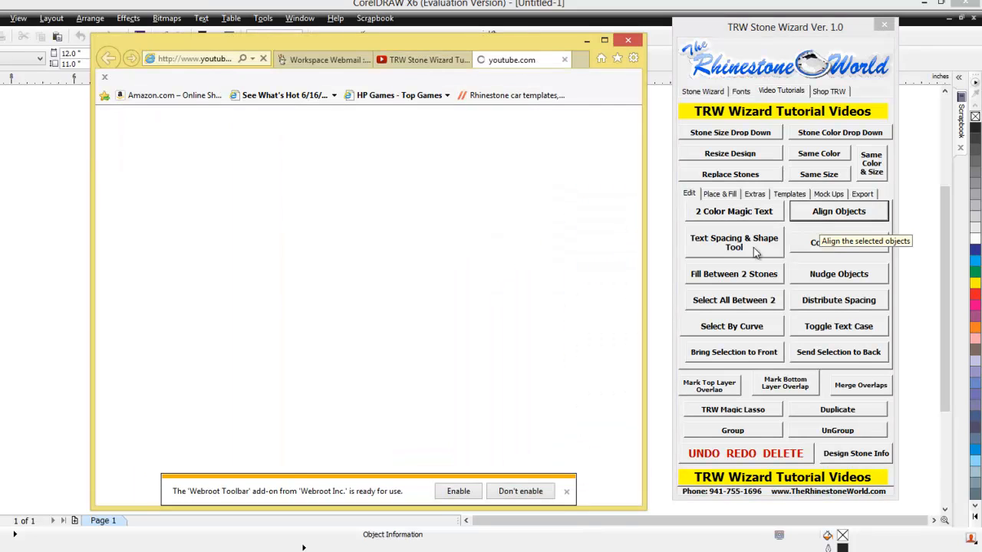
scroll(383, 406, "down", 1)
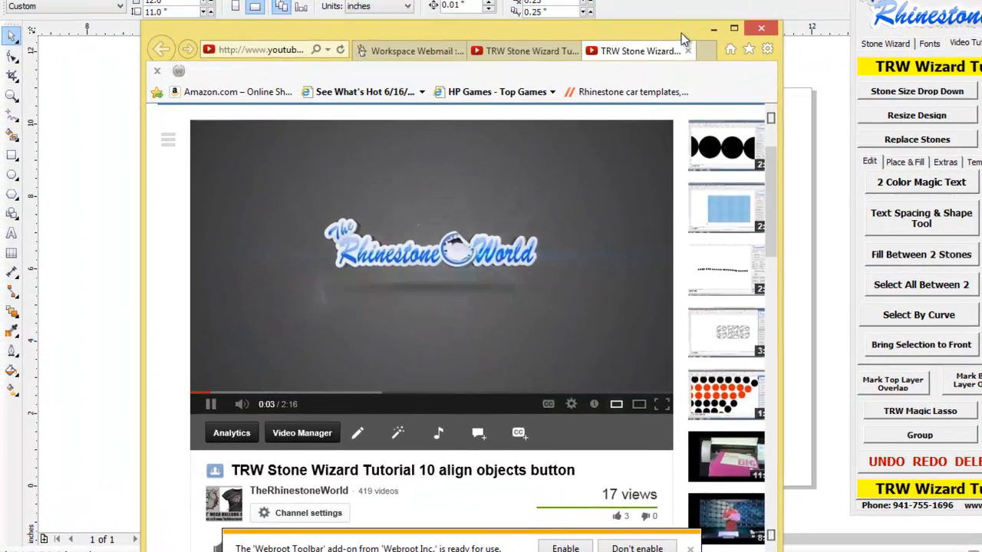
left_click_drag(681, 33, 701, 13)
left_click(592, 31)
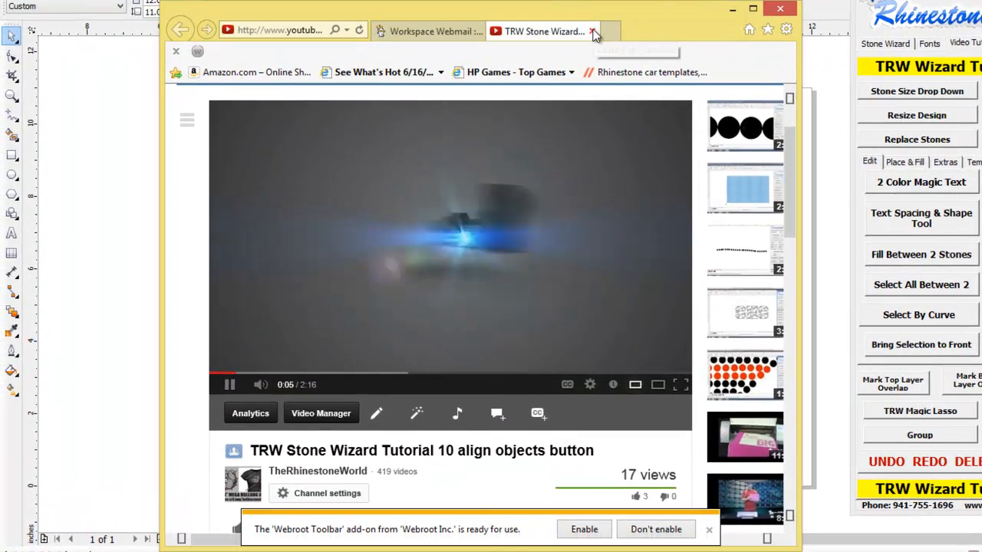
left_click(593, 31)
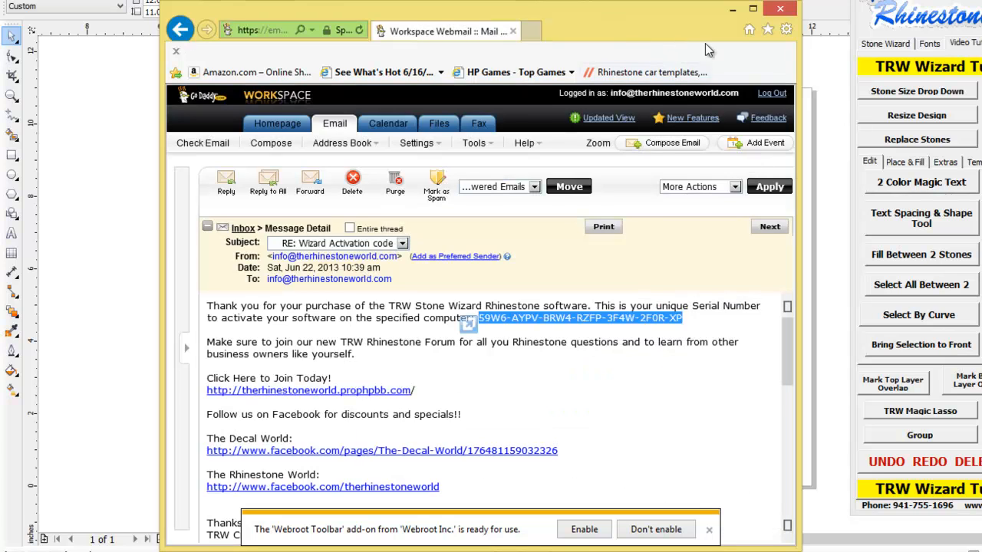
left_click(732, 9)
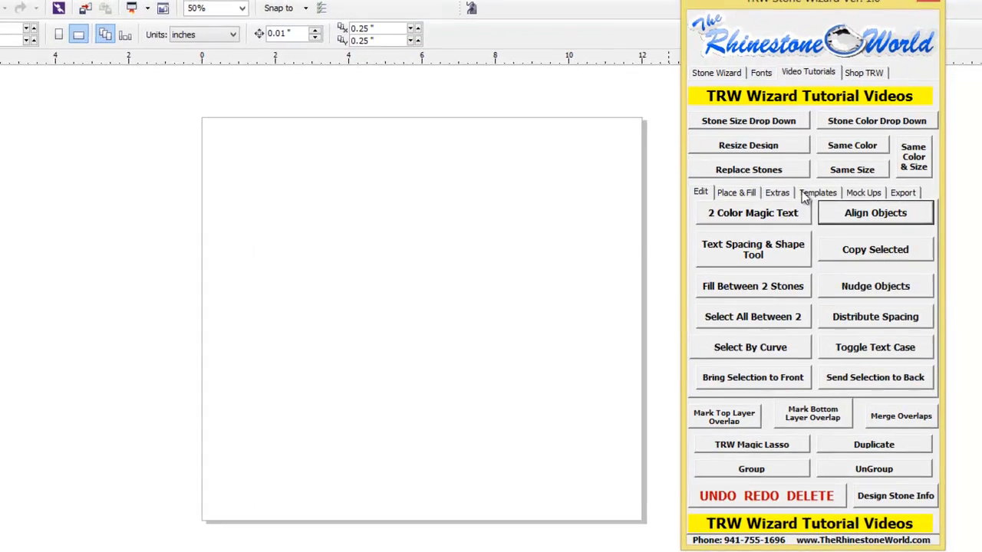
- Browse the panel's Templates, Mock Ups, Export and Edit tabs, then return to Stone Wizard
left_click(976, 162)
left_click(801, 204)
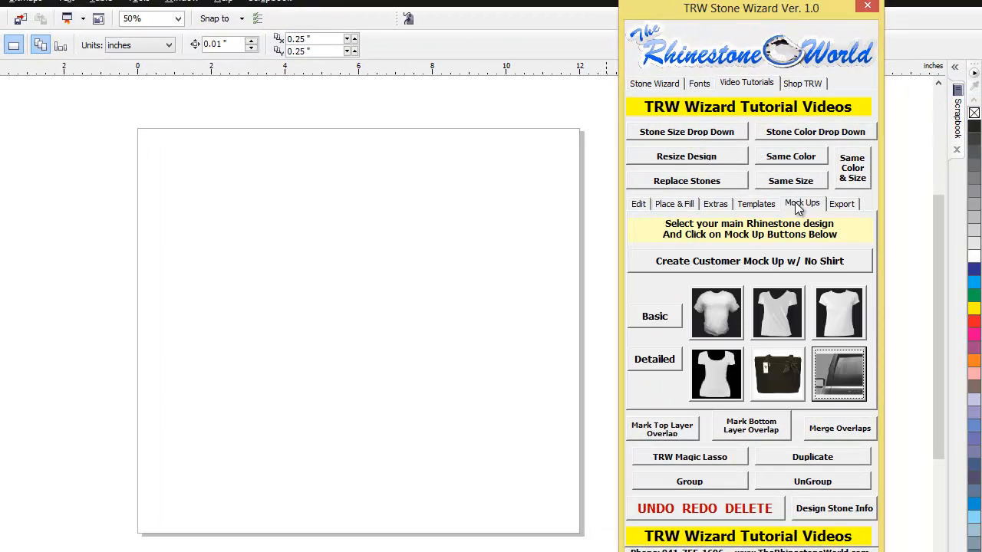
left_click(841, 204)
left_click(640, 205)
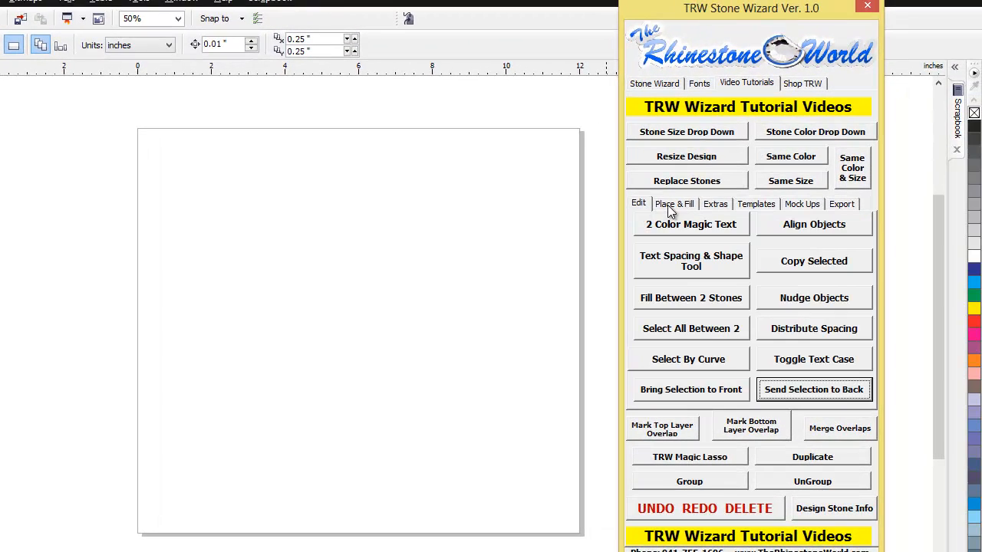
left_click(654, 84)
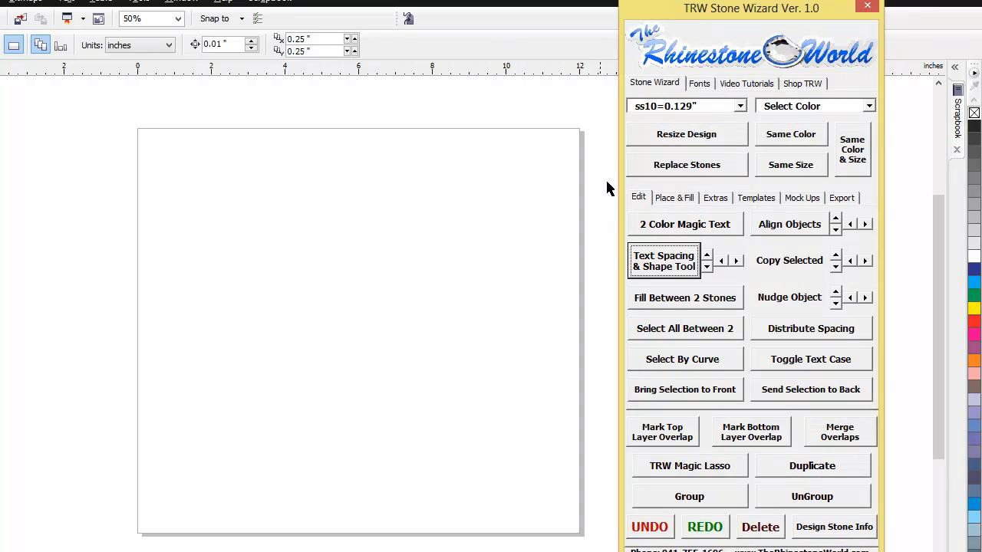
- Open the Mock Ups section and cancel the Add Your Logo file picker
left_click(758, 202)
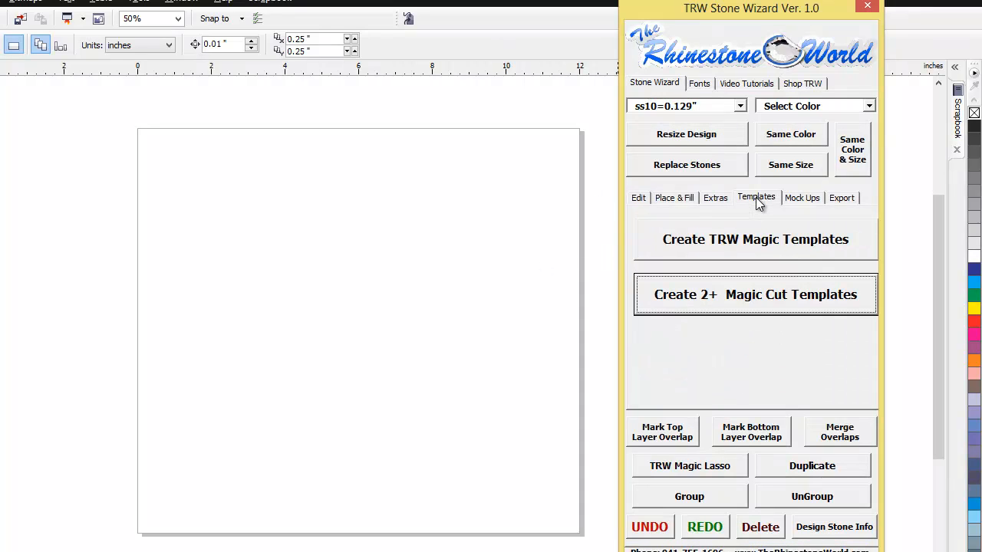
left_click(798, 198)
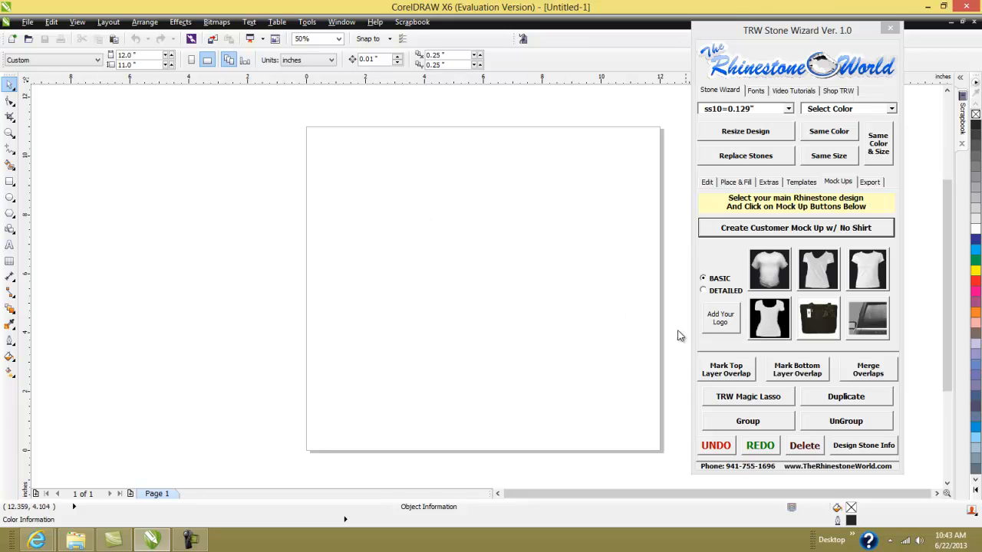
left_click(721, 321)
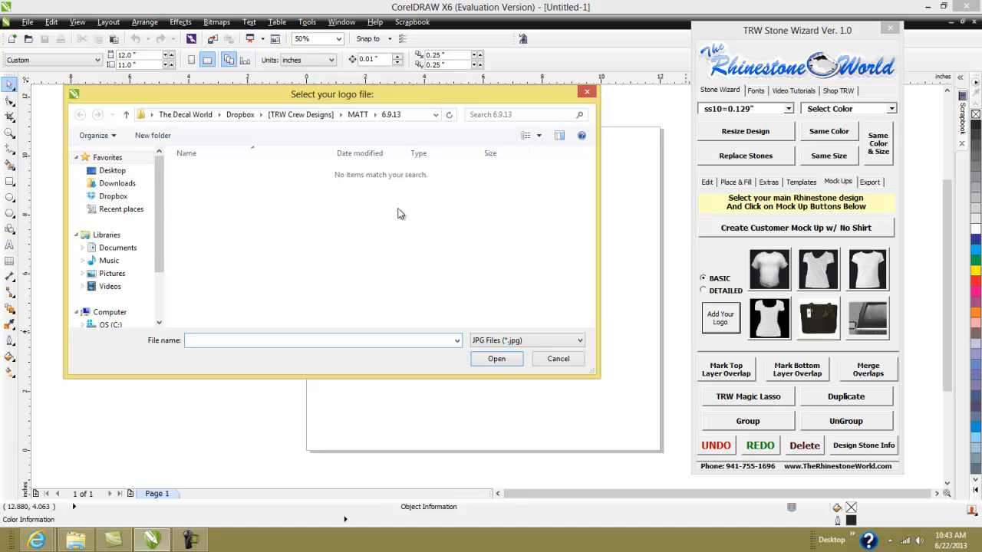
left_click(586, 94)
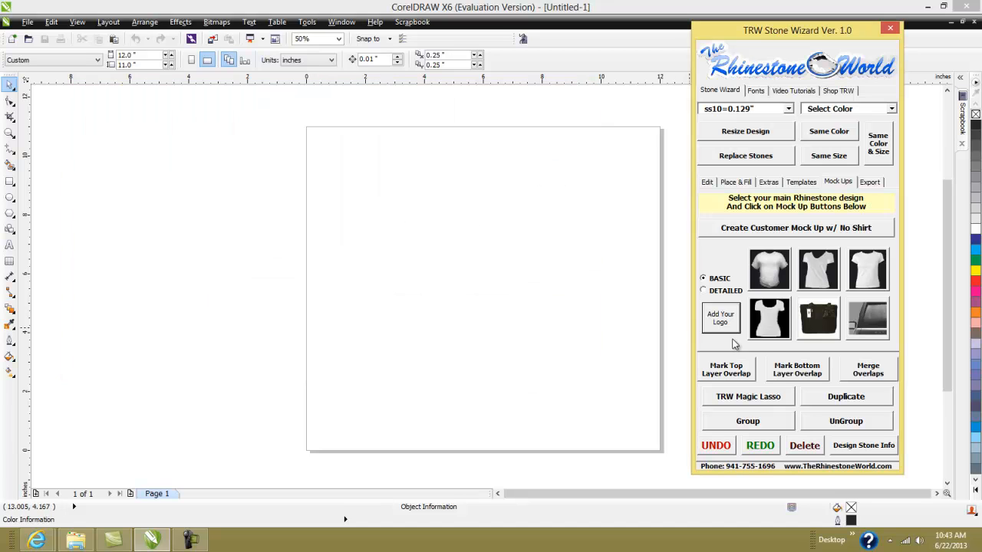